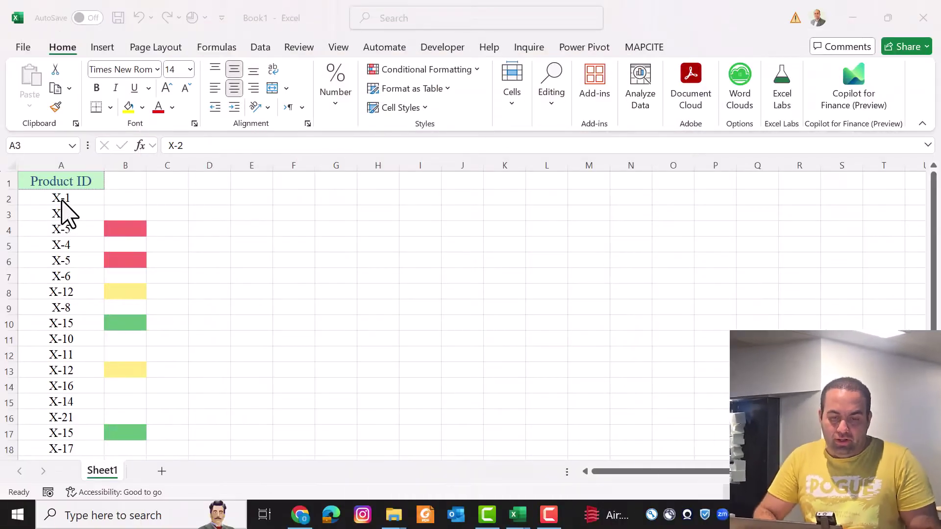
Step: Change the Product ID in A2 from X-1 to X-2
{"action": "double_click", "coordinate": [67, 197]}
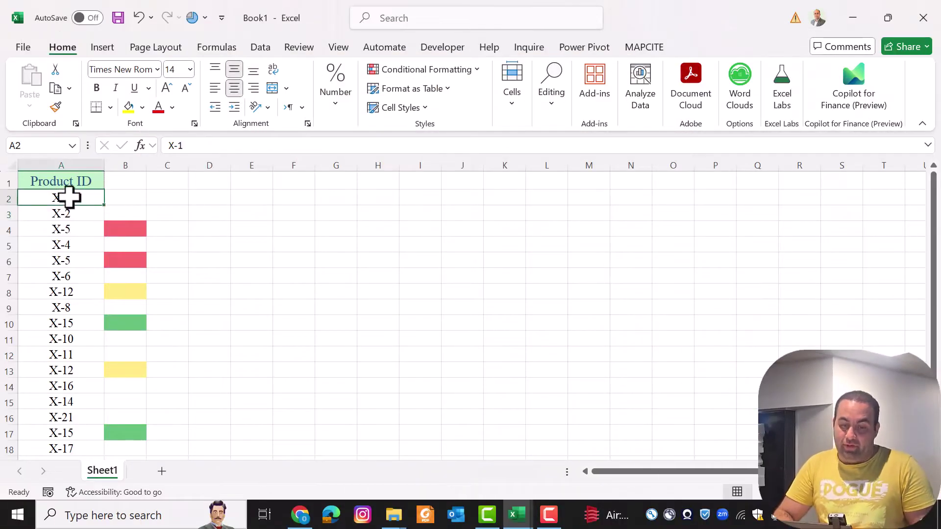
{"action": "key", "text": "BackSpace"}
{"action": "type", "text": "2"}
{"action": "key", "text": "Return"}
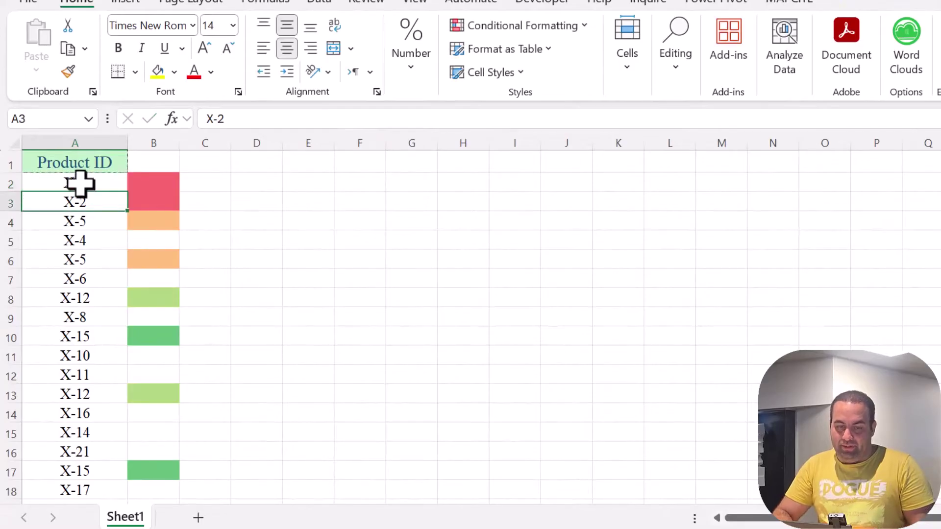
Step: Select the duplicate X-2, X-5 and X-12 rows to compare their colour markers
{"action": "left_click_drag", "start_coordinate": [78, 184], "coordinate": [153, 200]}
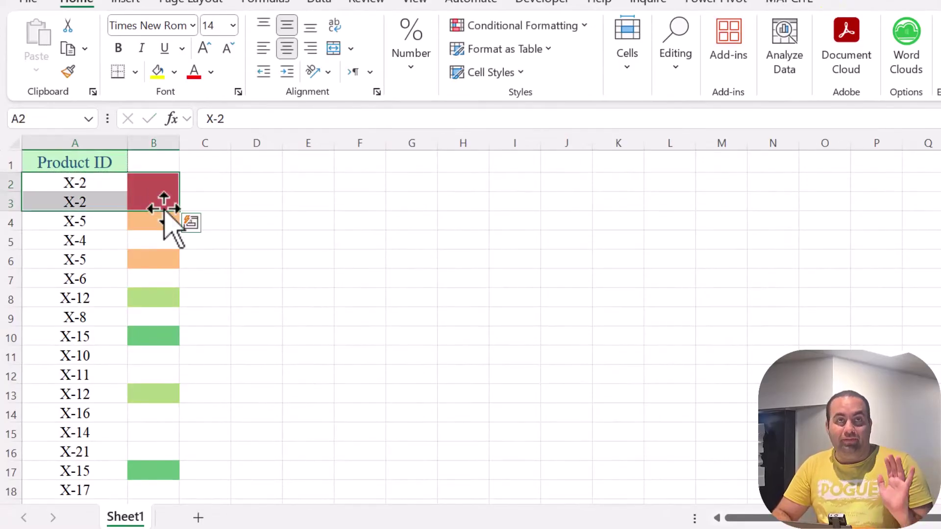
{"action": "left_click_drag", "start_coordinate": [81, 224], "coordinate": [157, 225]}
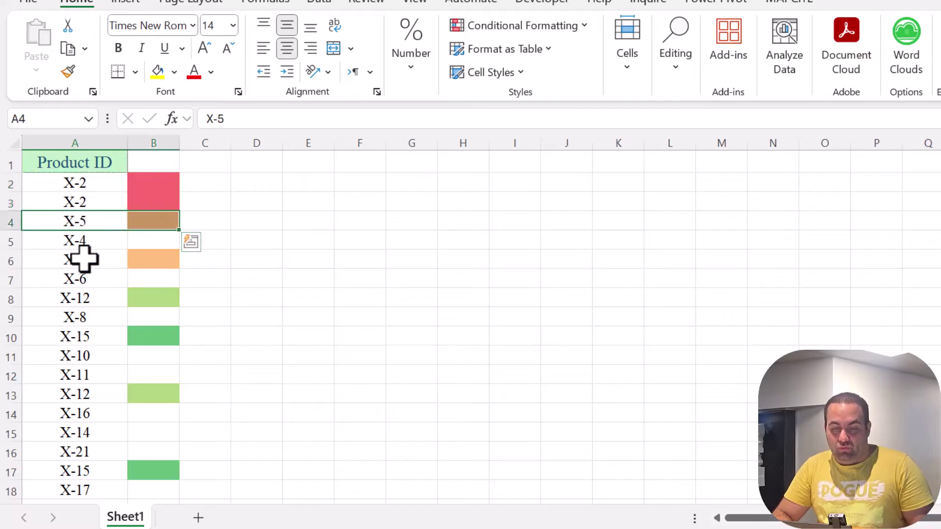
{"action": "left_click_drag", "start_coordinate": [84, 259], "coordinate": [158, 260]}
{"action": "left_click_drag", "start_coordinate": [84, 301], "coordinate": [136, 305]}
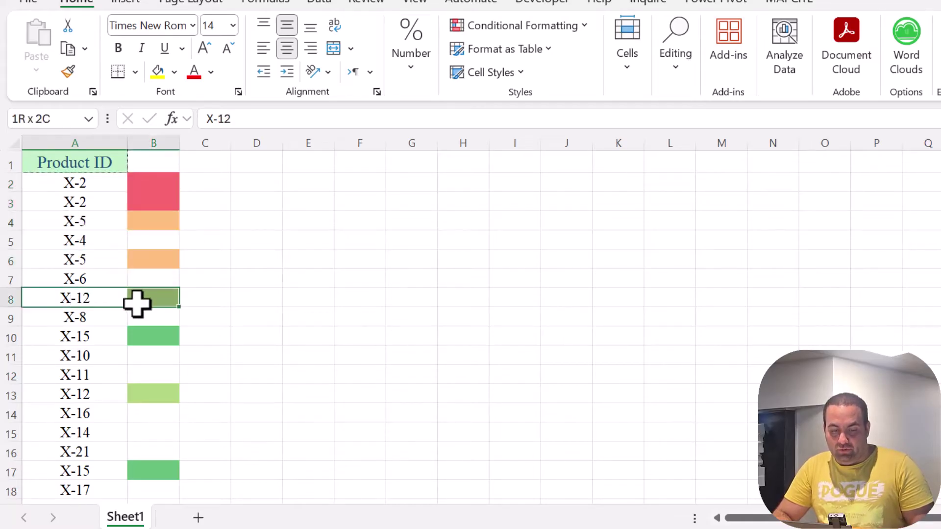
{"action": "left_click_drag", "start_coordinate": [99, 390], "coordinate": [136, 388]}
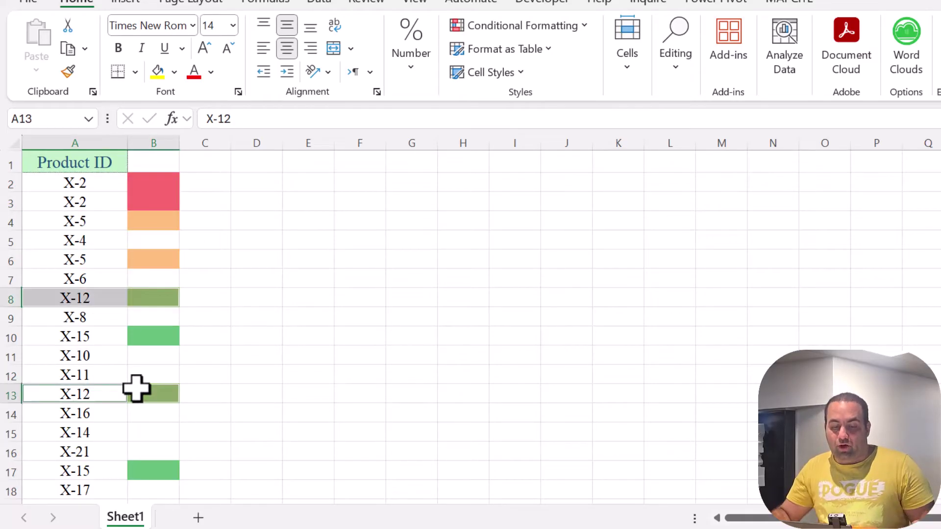
Step: Change A12 from X-11 to X-10
{"action": "left_click", "coordinate": [98, 370]}
{"action": "type", "text": "X-1"}
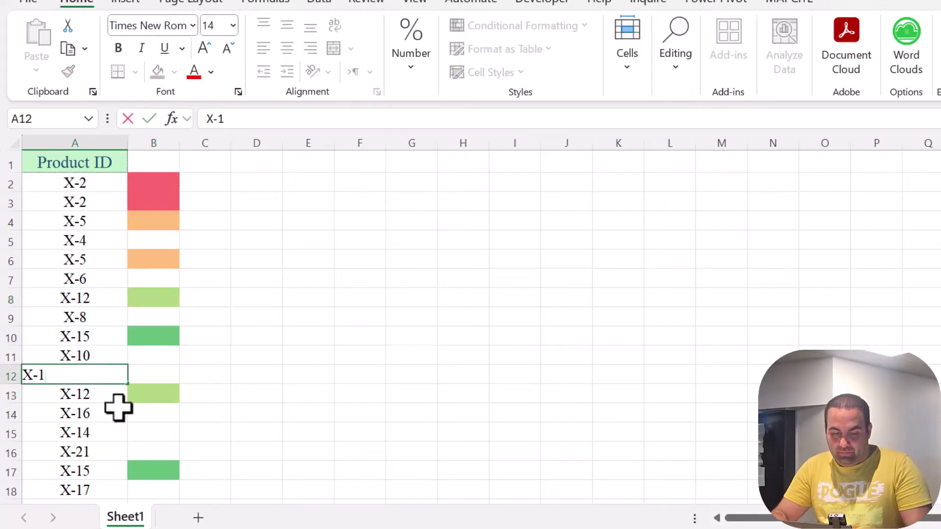
{"action": "key", "text": "Return"}
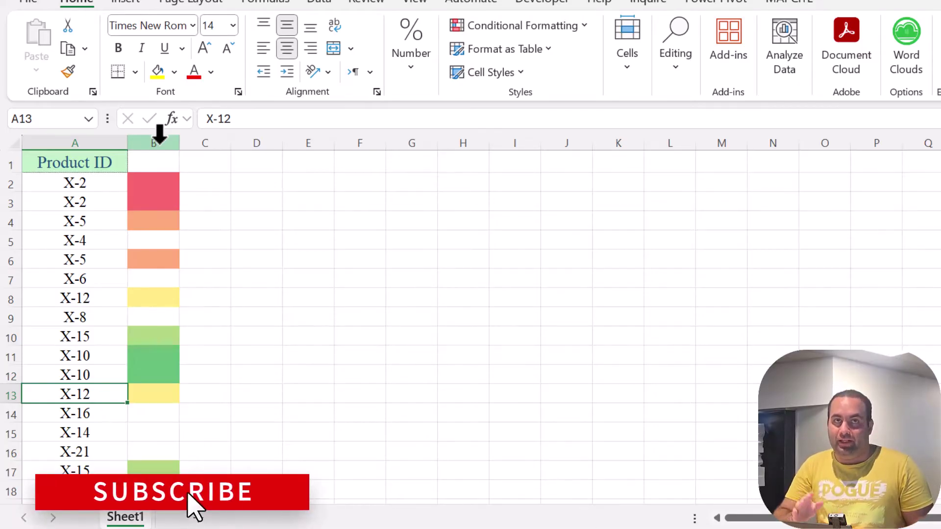
Step: Delete the colour-coded helper column B, leaving the Product IDs in column A
{"action": "left_click", "coordinate": [144, 138]}
{"action": "right_click", "coordinate": [144, 130]}
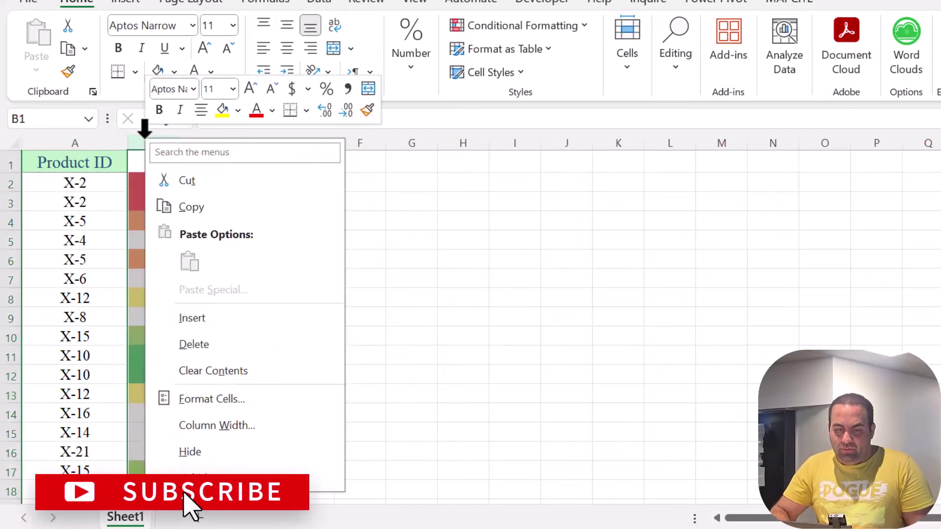
{"action": "left_click", "coordinate": [205, 345]}
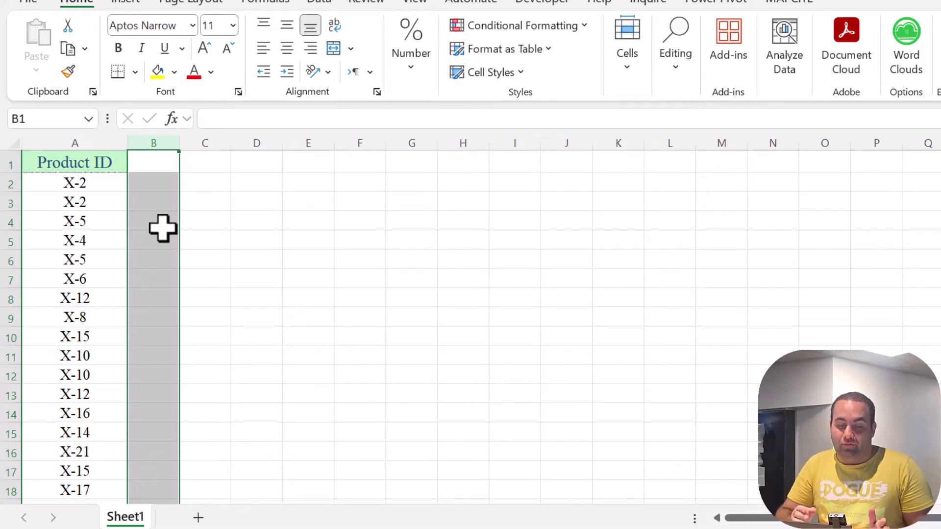
{"action": "left_click", "coordinate": [261, 182]}
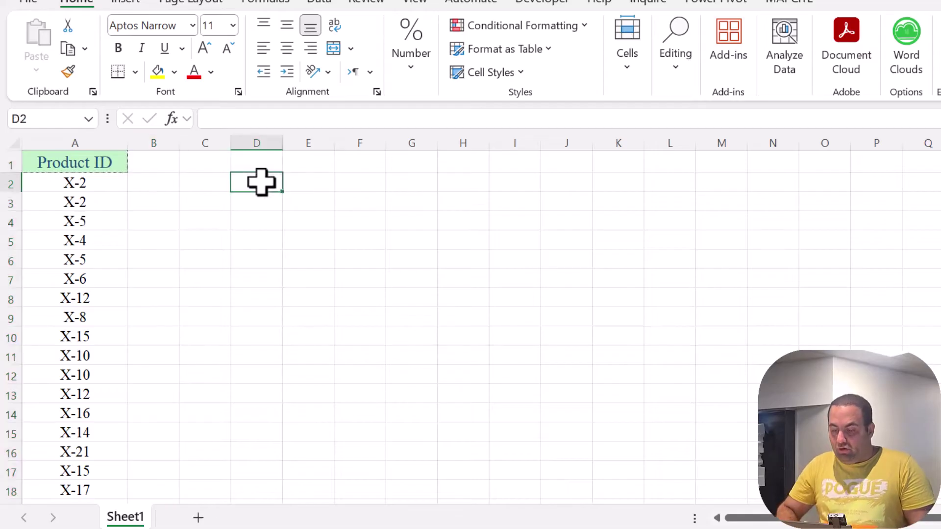
Step: Enter =FILTER(A2:A19,COUNTIF(A2:A19,A2:A19)>1) in D2, spilling ten duplicate IDs to D11
{"action": "type", "text": "=filter"}
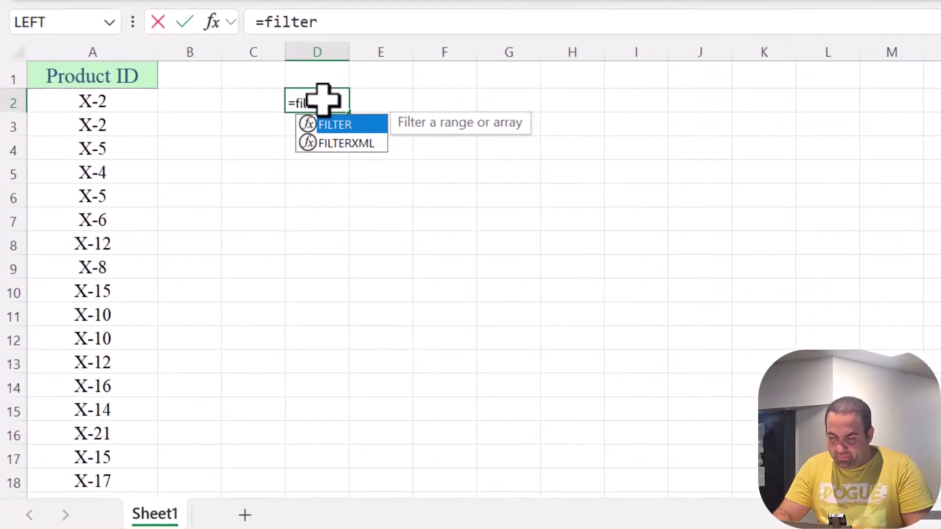
{"action": "type", "text": "("}
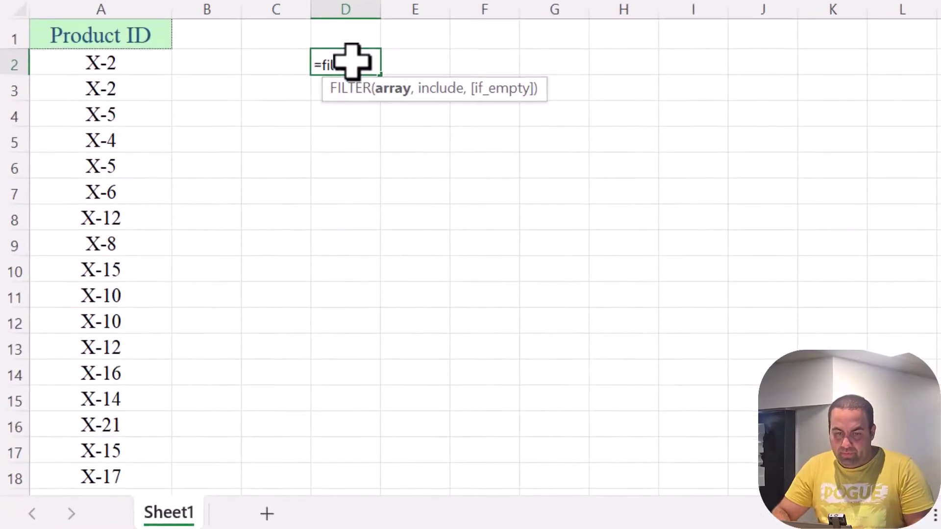
{"action": "key", "text": "Left"}
{"action": "key", "text": "Left"}
{"action": "key", "text": "Left"}
{"action": "key", "text": "ctrl+shift+Down"}
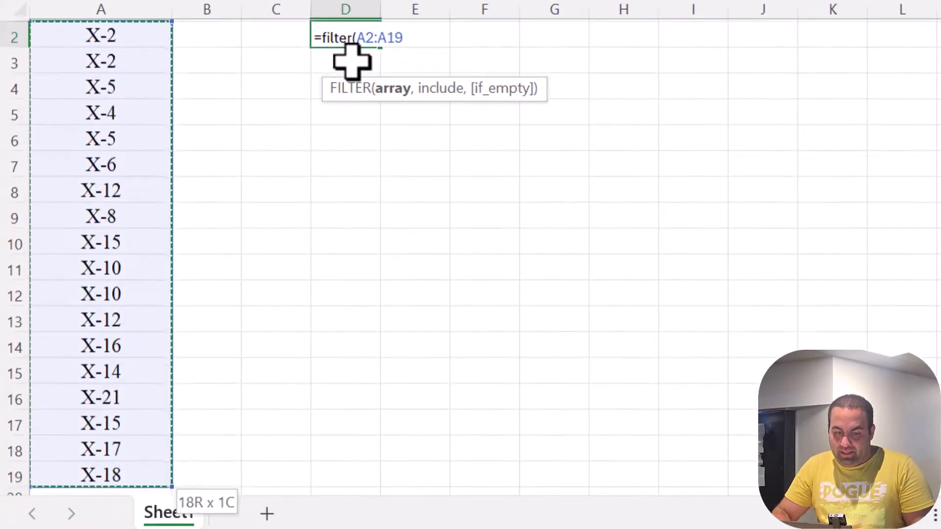
{"action": "type", "text": ",countif("}
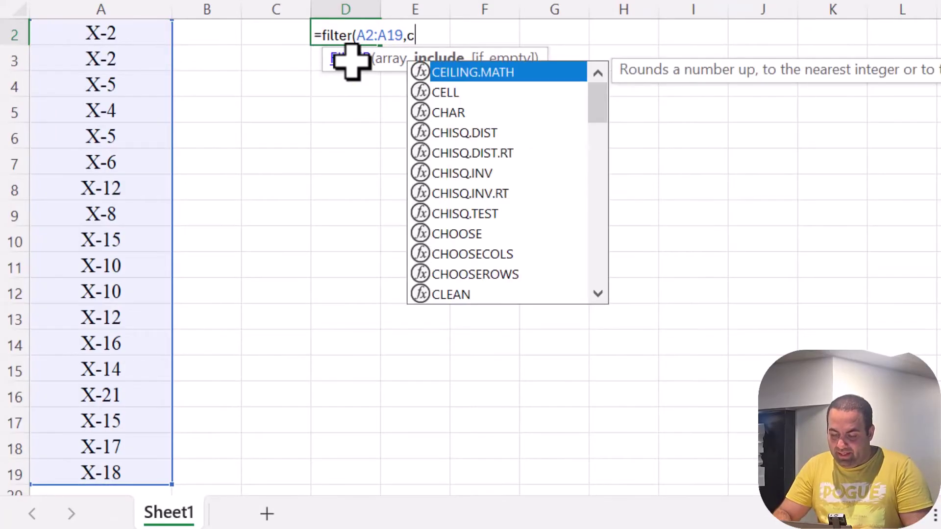
{"action": "key", "text": "Left"}
{"action": "key", "text": "Left"}
{"action": "key", "text": "Left"}
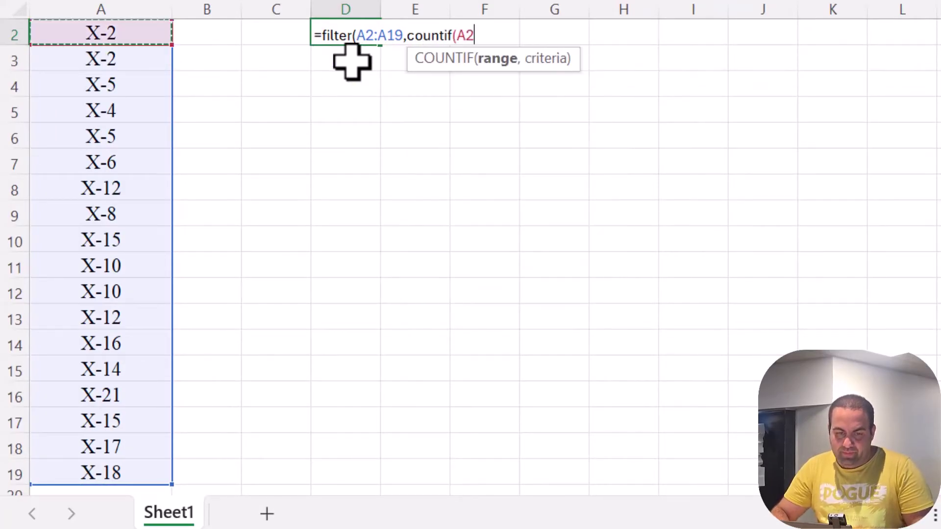
{"action": "key", "text": "ctrl+shift+Down"}
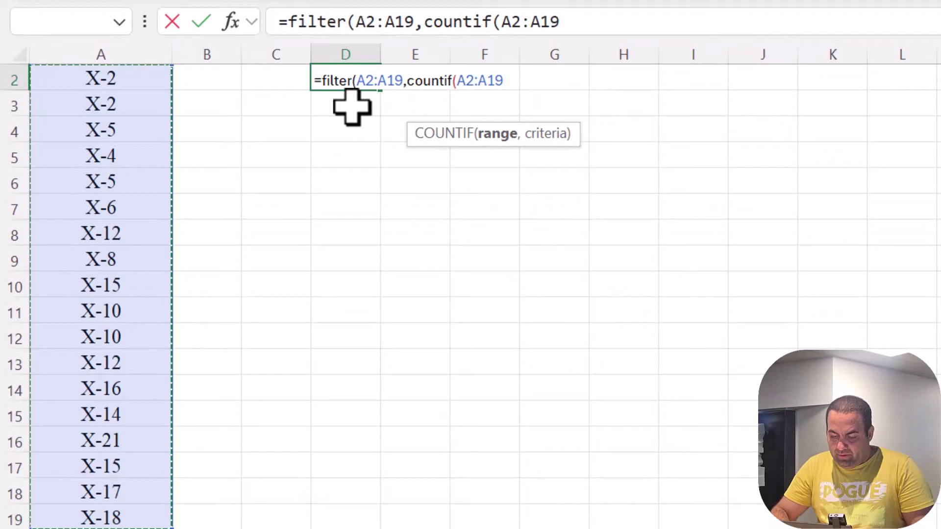
{"action": "type", "text": ","}
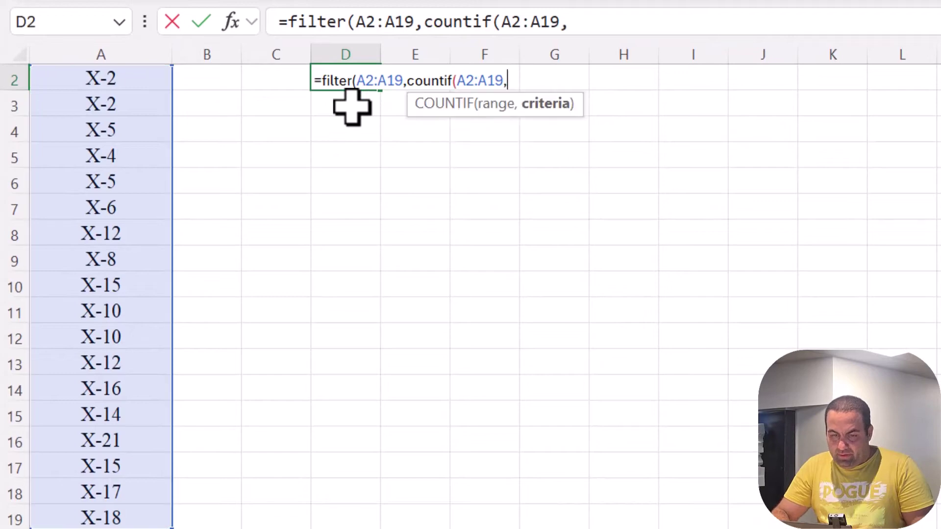
{"action": "key", "text": "Left"}
{"action": "key", "text": "Left"}
{"action": "key", "text": "Left"}
{"action": "key", "text": "Up"}
{"action": "key", "text": "Down"}
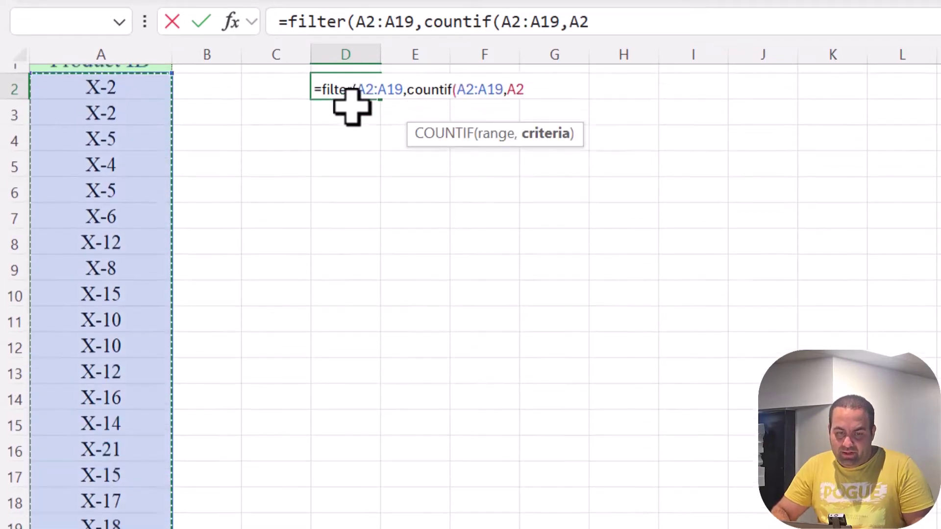
{"action": "key", "text": "ctrl+shift+Down"}
{"action": "type", "text": ")"}
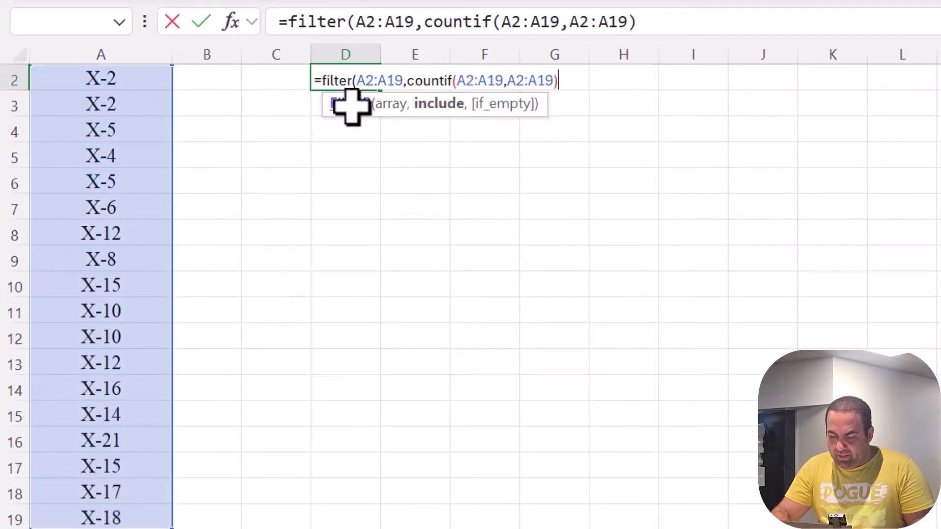
{"action": "type", "text": ">1)"}
{"action": "key", "text": "Return"}
{"action": "key", "text": "Up"}
{"action": "key", "text": "Up"}
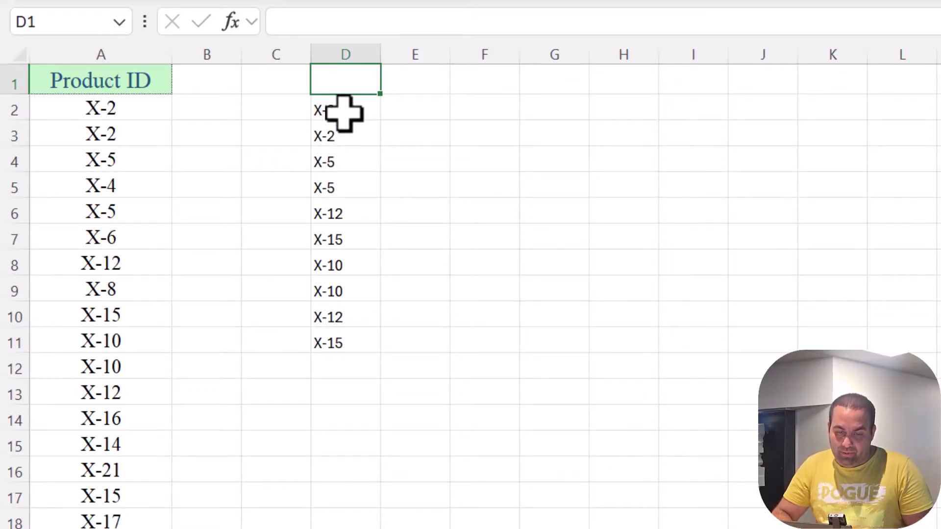
{"action": "left_click", "coordinate": [343, 112]}
Step: Wrap D2's formula in UNIQUE so it lists X-2, X-5, X-12, X-15, X-10 once each
{"action": "left_click", "coordinate": [289, 23]}
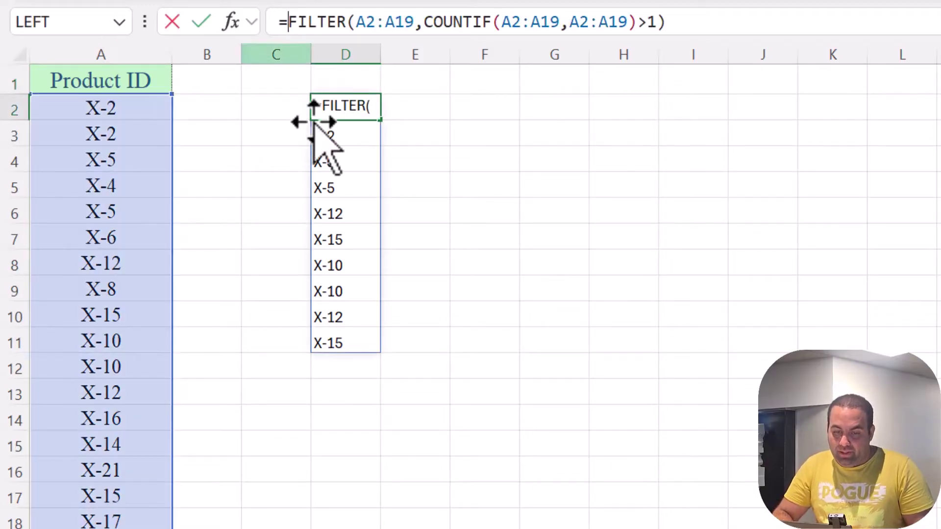
{"action": "type", "text": "uniq"}
{"action": "key", "text": "Tab"}
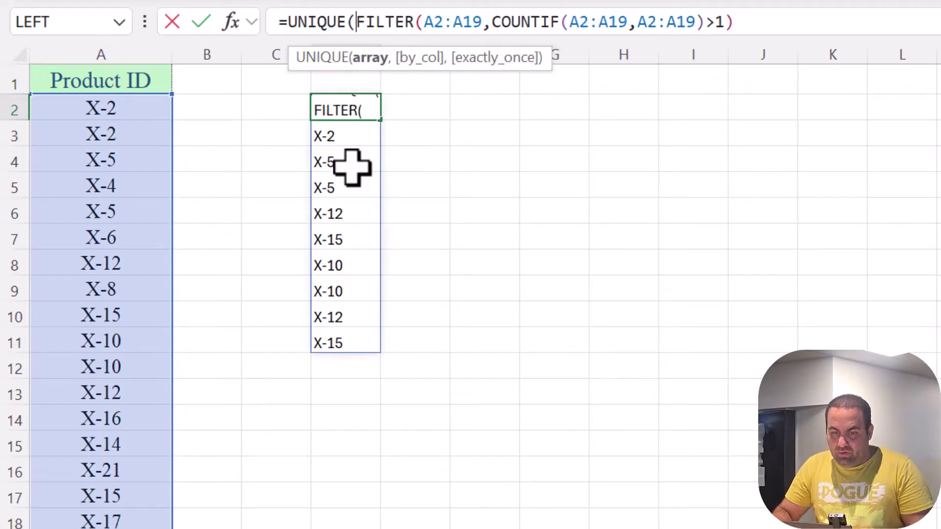
{"action": "left_click", "coordinate": [755, 24]}
{"action": "type", "text": ")"}
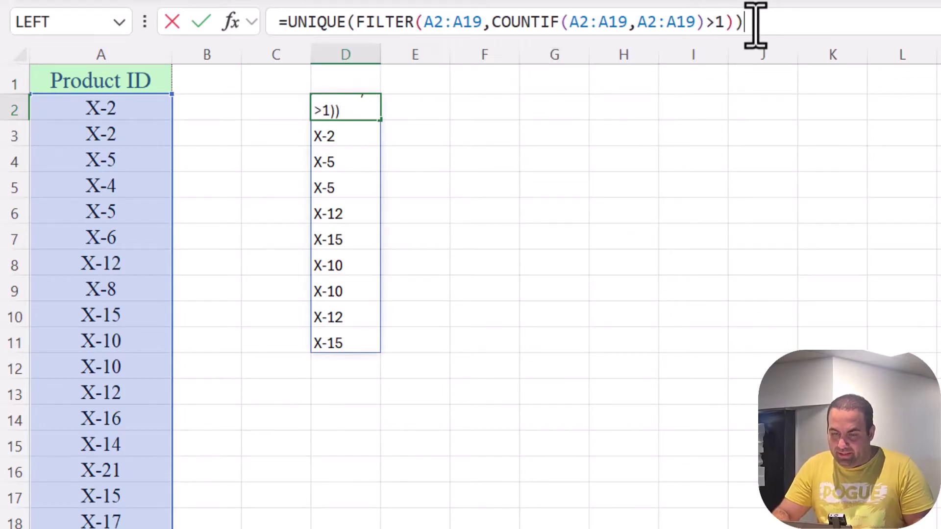
{"action": "key", "text": "Return"}
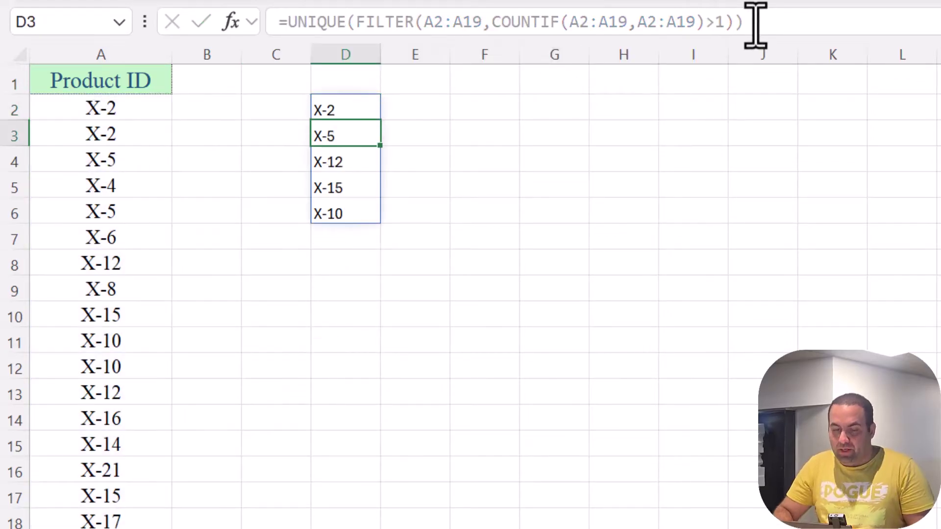
{"action": "key", "text": "Up"}
{"action": "key", "text": "Left"}
{"action": "key", "text": "Left"}
Step: Enter =MATCH(A2,$D$2#,0) in B2
{"action": "type", "text": "="}
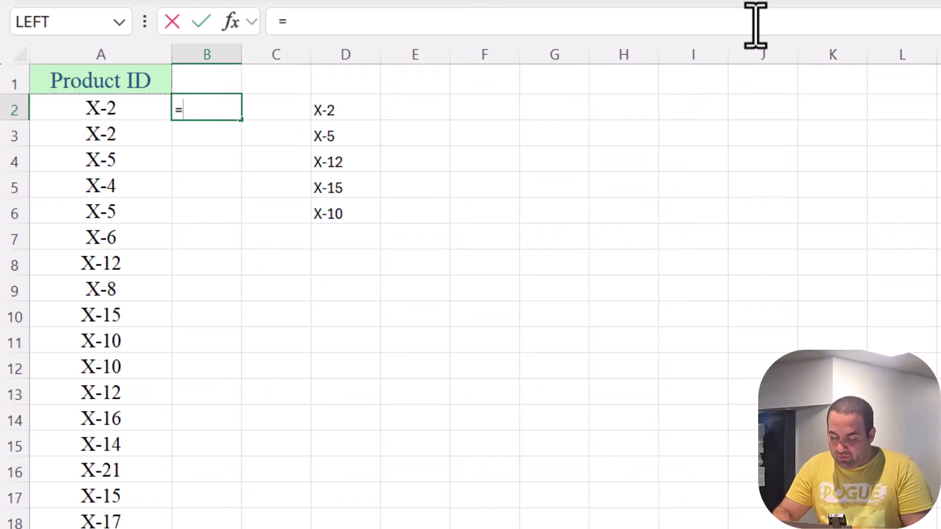
{"action": "type", "text": "ma"}
{"action": "key", "text": "Tab"}
{"action": "key", "text": "BackSpace"}
{"action": "key", "text": "BackSpace"}
{"action": "key", "text": "BackSpace"}
{"action": "key", "text": "BackSpace"}
{"action": "key", "text": "BackSpace"}
{"action": "key", "text": "BackSpace"}
{"action": "key", "text": "BackSpace"}
{"action": "key", "text": "BackSpace"}
{"action": "key", "text": "BackSpace"}
{"action": "key", "text": "BackSpace"}
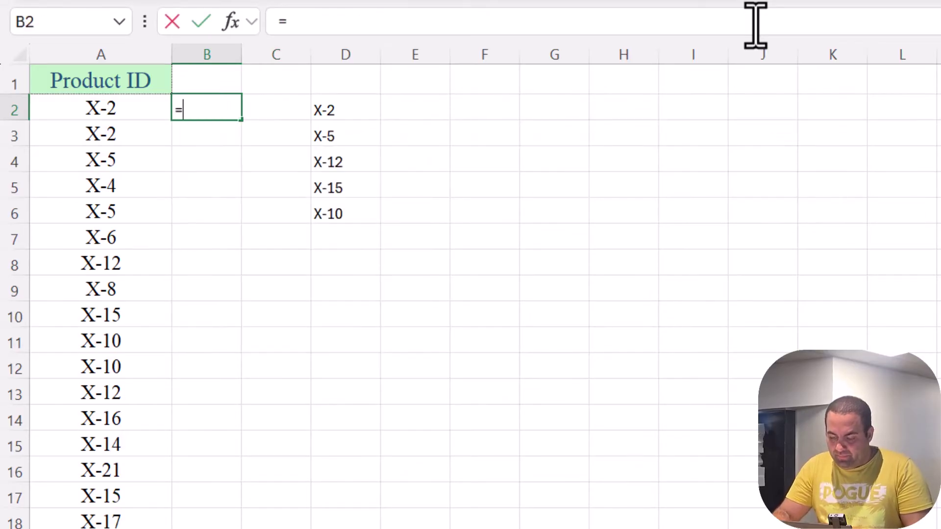
{"action": "type", "text": "matc"}
{"action": "key", "text": "Tab"}
{"action": "key", "text": "Left"}
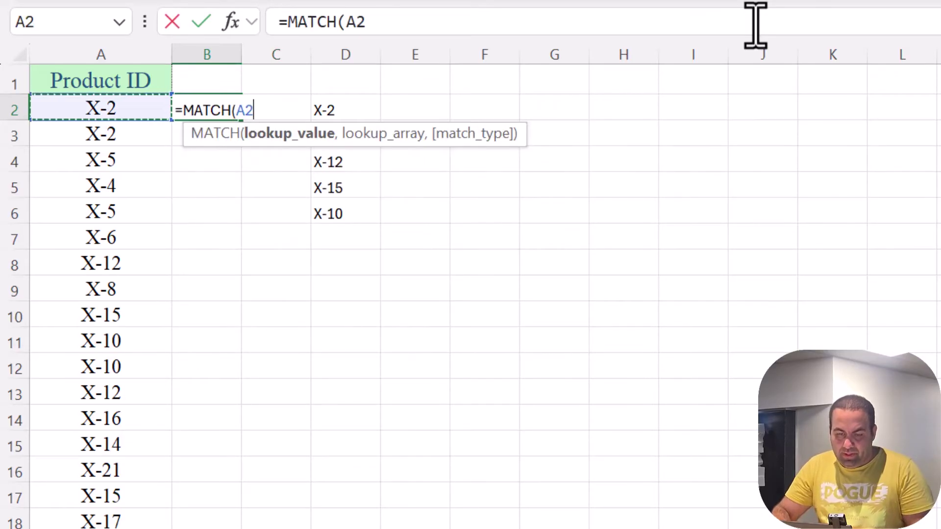
{"action": "type", "text": ","}
{"action": "key", "text": "Right"}
{"action": "key", "text": "Right"}
{"action": "type", "text": "#"}
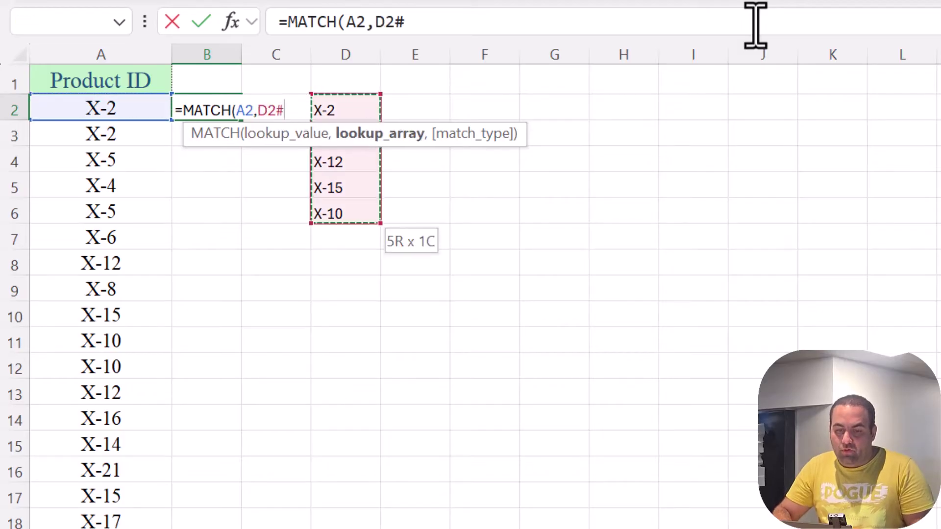
{"action": "key", "text": "F4"}
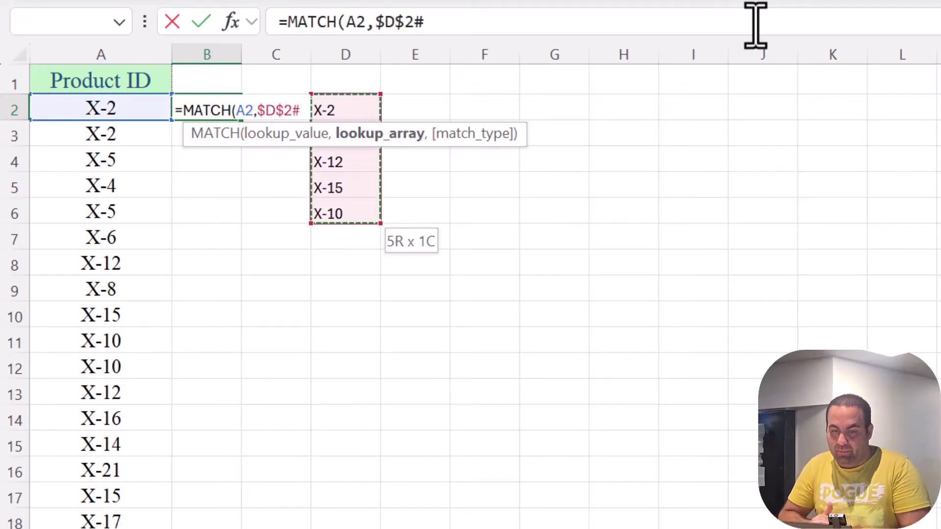
{"action": "type", "text": ")"}
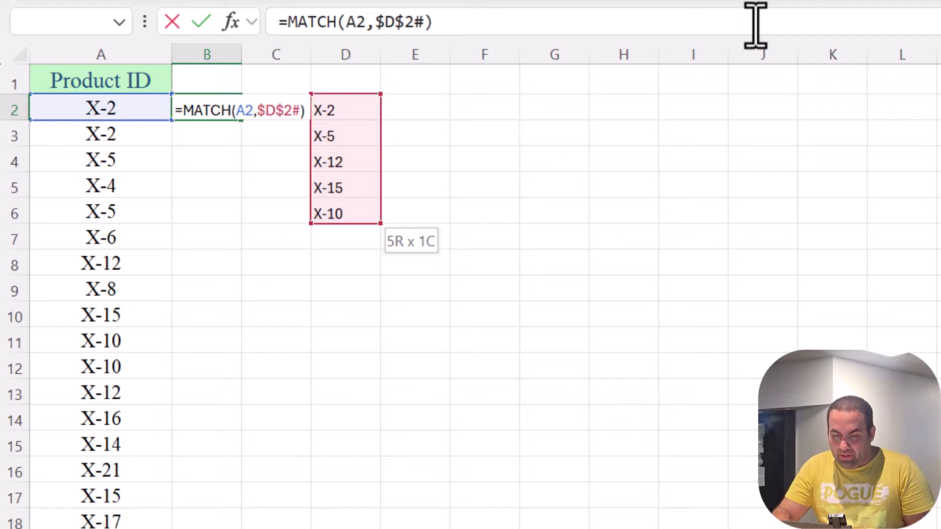
{"action": "key", "text": "BackSpace"}
{"action": "type", "text": ",0"}
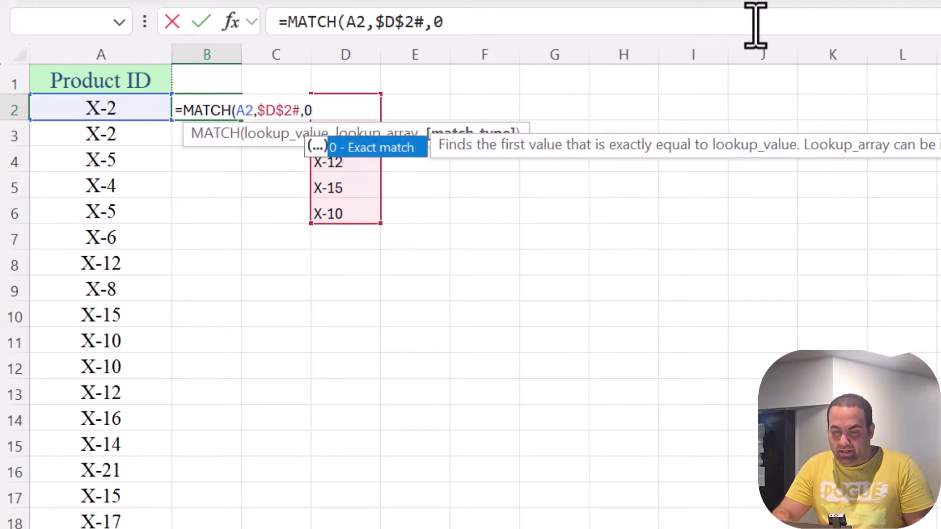
{"action": "type", "text": ")"}
{"action": "key", "text": "Return"}
Step: Fill the MATCH formula down column B and check the group numbers and #N/A results
{"action": "key", "text": "Up"}
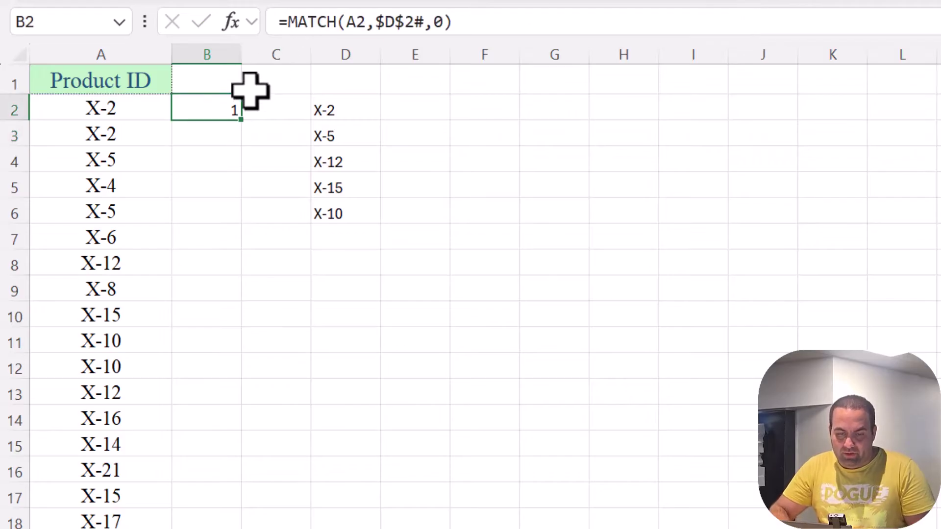
{"action": "double_click", "coordinate": [241, 120]}
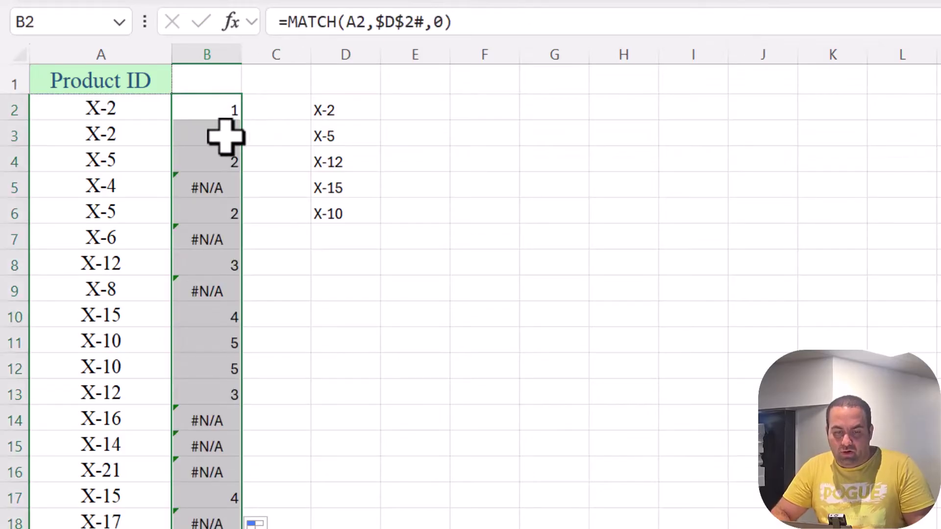
{"action": "left_click", "coordinate": [225, 136]}
{"action": "left_click_drag", "start_coordinate": [100, 109], "coordinate": [215, 142]}
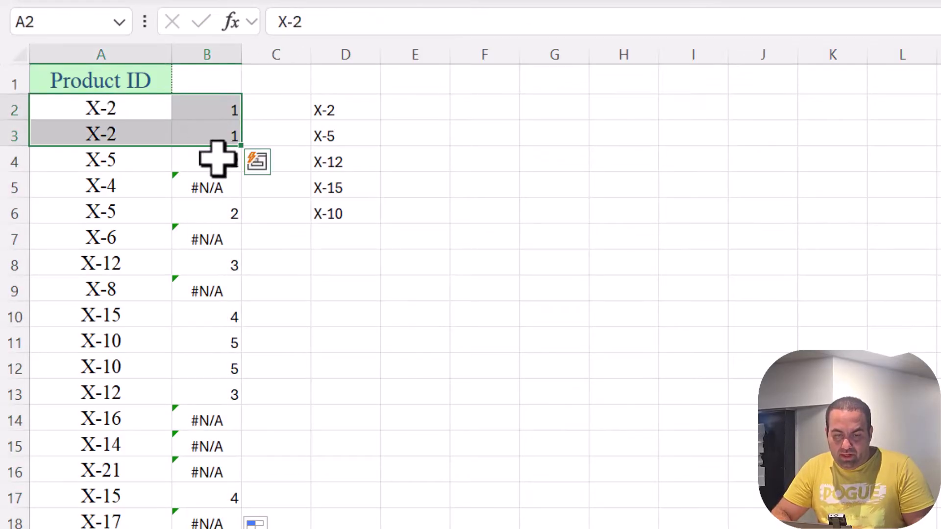
{"action": "left_click", "coordinate": [217, 159]}
{"action": "left_click", "coordinate": [218, 230]}
{"action": "left_click", "coordinate": [95, 165]}
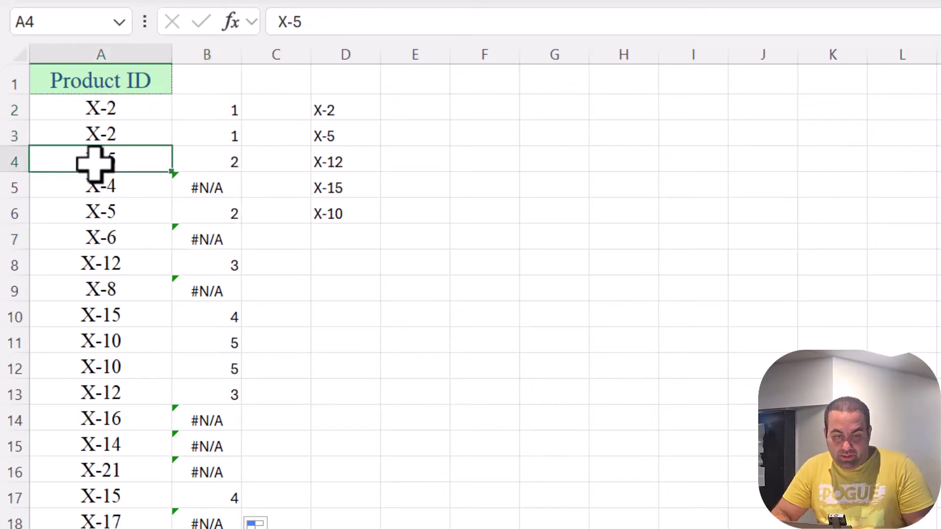
{"action": "left_click", "coordinate": [231, 317]}
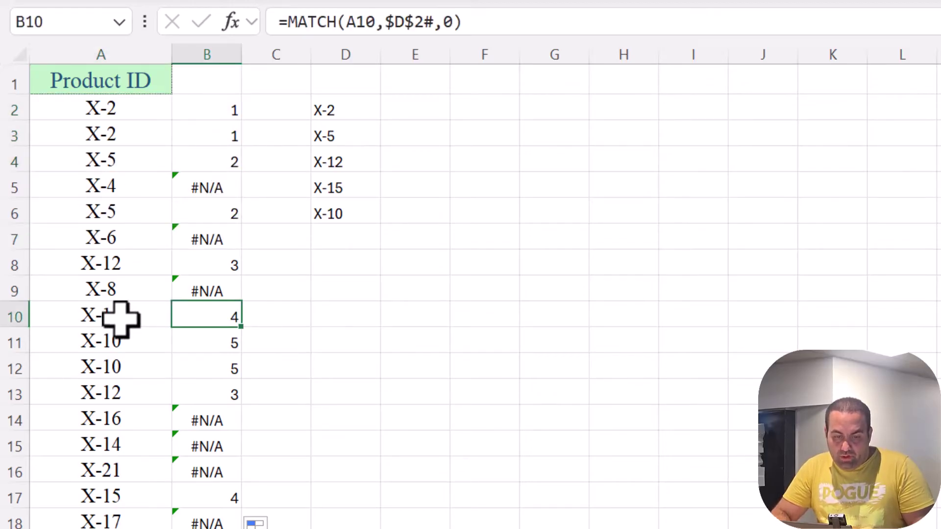
{"action": "left_click_drag", "start_coordinate": [212, 498], "coordinate": [101, 499]}
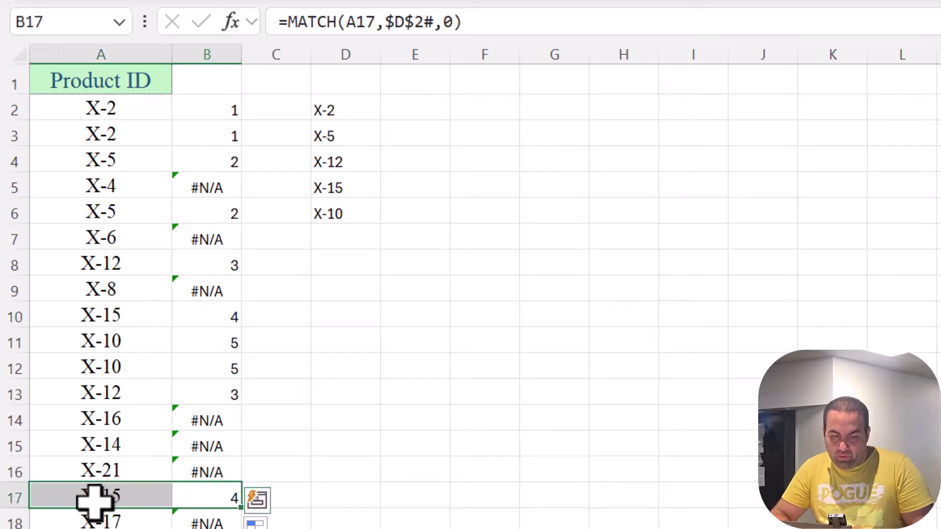
{"action": "left_click", "coordinate": [222, 110]}
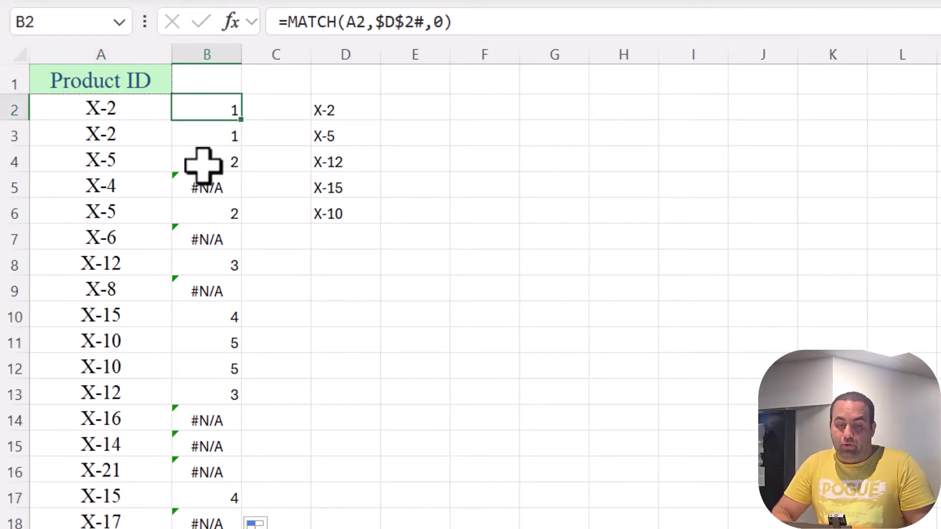
Step: Wrap B2's formula as =IFERROR(MATCH(A2,$D$2#,0),"")
{"action": "left_click", "coordinate": [286, 22]}
{"action": "type", "text": "iferr"}
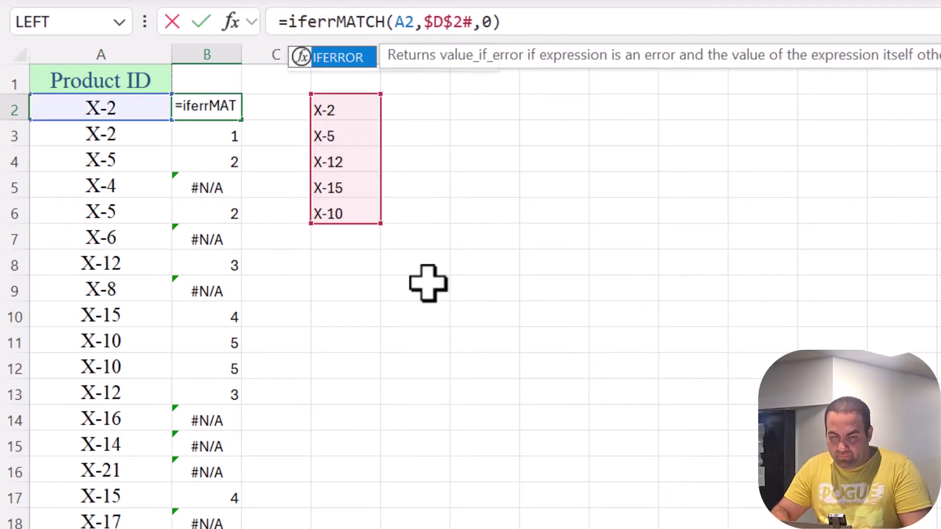
{"action": "key", "text": "Tab"}
{"action": "key", "text": "Right"}
{"action": "key", "text": "Right"}
{"action": "key", "text": "Right"}
{"action": "key", "text": "Right"}
{"action": "key", "text": "Right"}
{"action": "key", "text": "Right"}
{"action": "key", "text": "Right"}
{"action": "key", "text": "Right"}
{"action": "key", "text": "Right"}
{"action": "key", "text": "Right"}
{"action": "key", "text": "Right"}
{"action": "key", "text": "Right"}
{"action": "key", "text": "Right"}
{"action": "key", "text": "Right"}
{"action": "key", "text": "Right"}
{"action": "key", "text": "Right"}
{"action": "key", "text": "Right"}
{"action": "type", "text": ","}
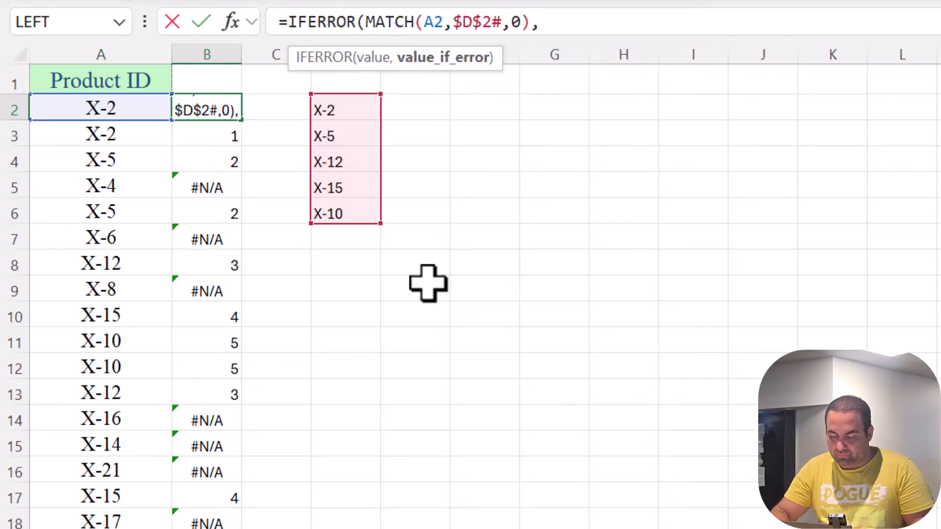
{"action": "type", "text": "\"\")"}
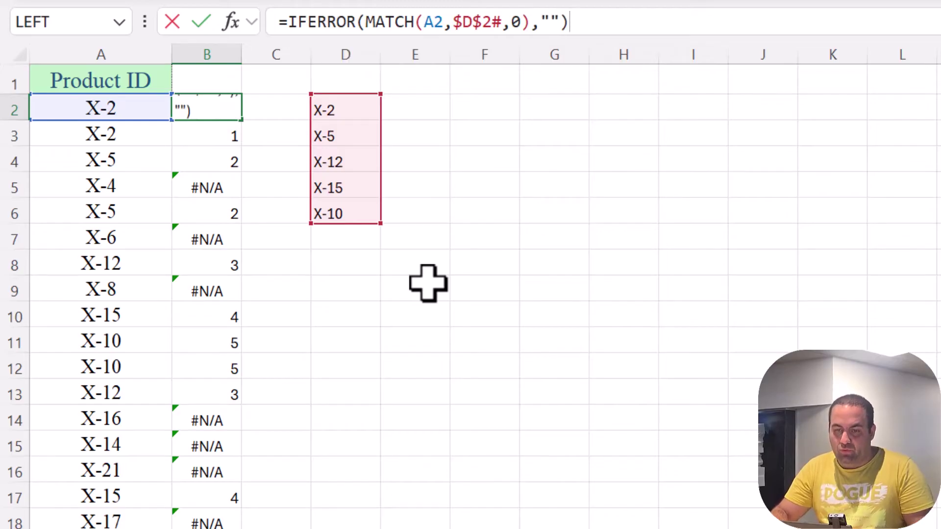
{"action": "key", "text": "Return"}
Step: Apply the IFERROR formula to all of B2:B19 with Ctrl+Enter
{"action": "key", "text": "Up"}
{"action": "key", "text": "ctrl+shift+Down"}
{"action": "key", "text": "F2"}
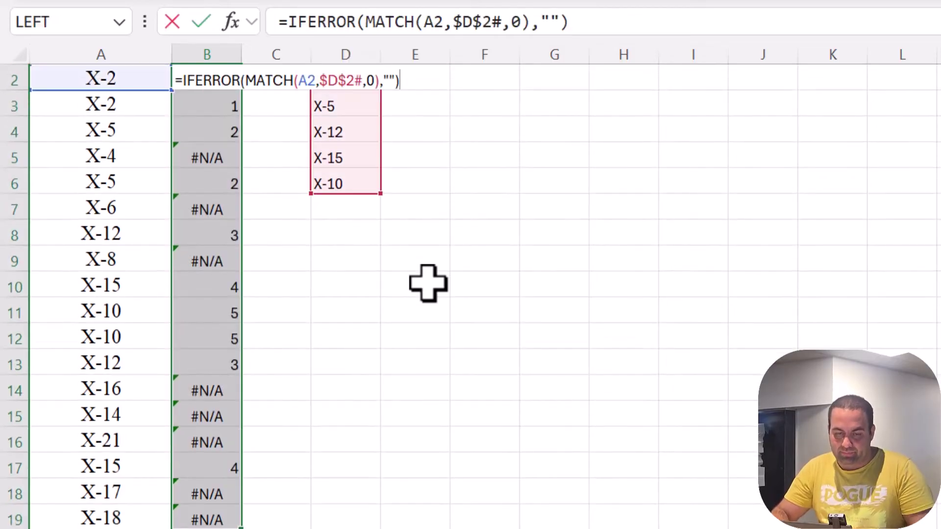
{"action": "key", "text": "ctrl+Return"}
{"action": "key", "text": "Up"}
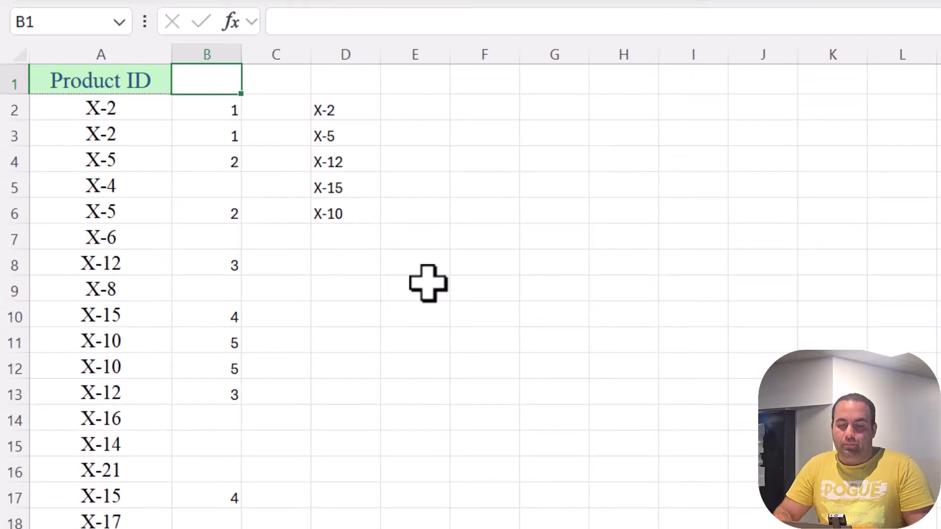
{"action": "key", "text": "Down"}
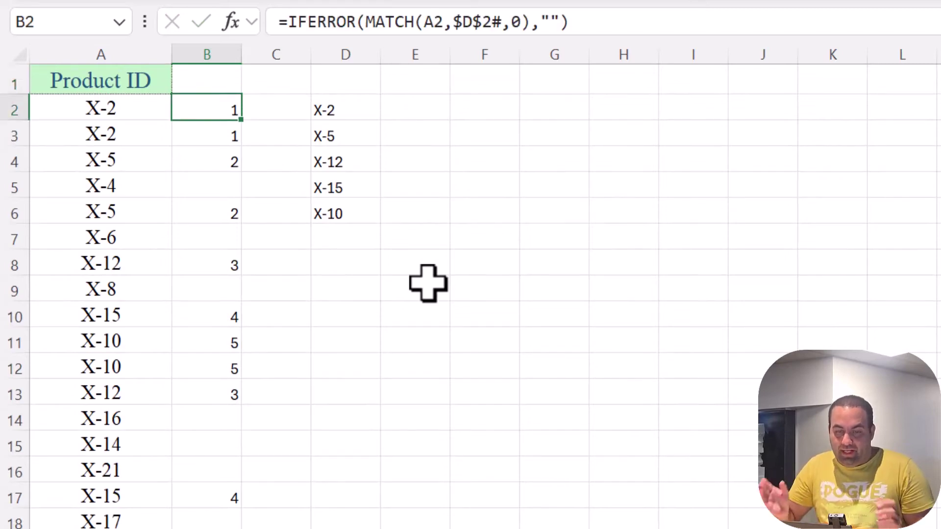
{"action": "left_click", "coordinate": [335, 109]}
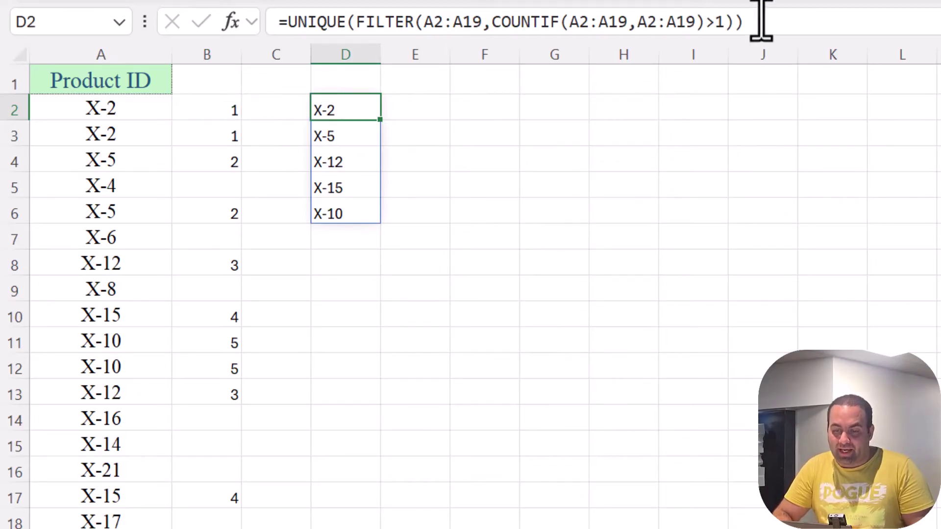
Step: Rewrite B2 as a LET formula storing D2's duplicates formula as a, replacing $D$2# with a
{"action": "left_click_drag", "start_coordinate": [750, 21], "coordinate": [292, 23]}
{"action": "key", "text": "ctrl+c"}
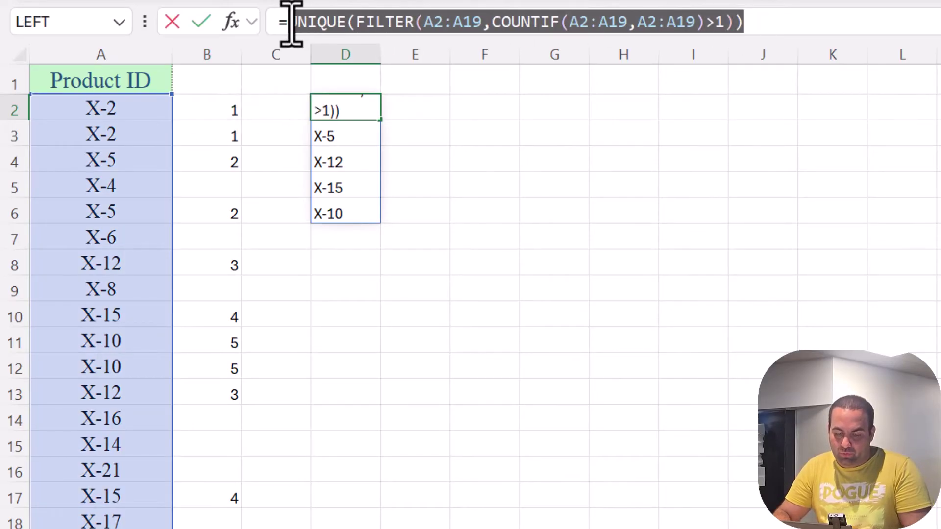
{"action": "key", "text": "Escape"}
{"action": "key", "text": "Left"}
{"action": "key", "text": "Left"}
{"action": "key", "text": "F2"}
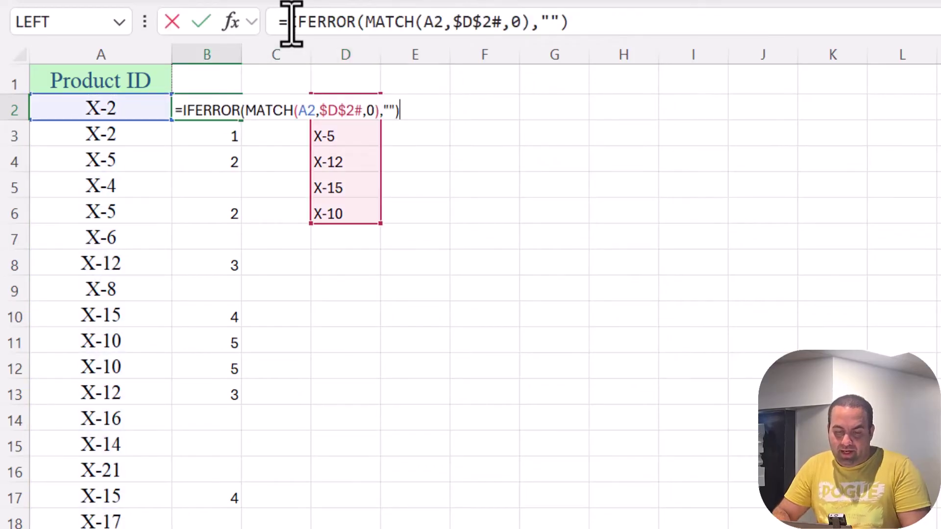
{"action": "key", "text": "Home"}
{"action": "key", "text": "Right"}
{"action": "type", "text": "let("}
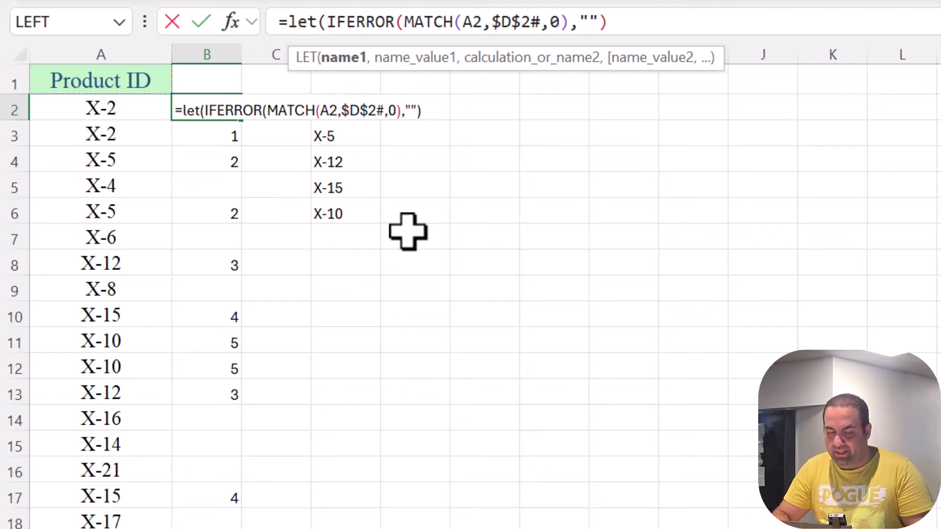
{"action": "type", "text": "a,"}
{"action": "key", "text": "ctrl+v"}
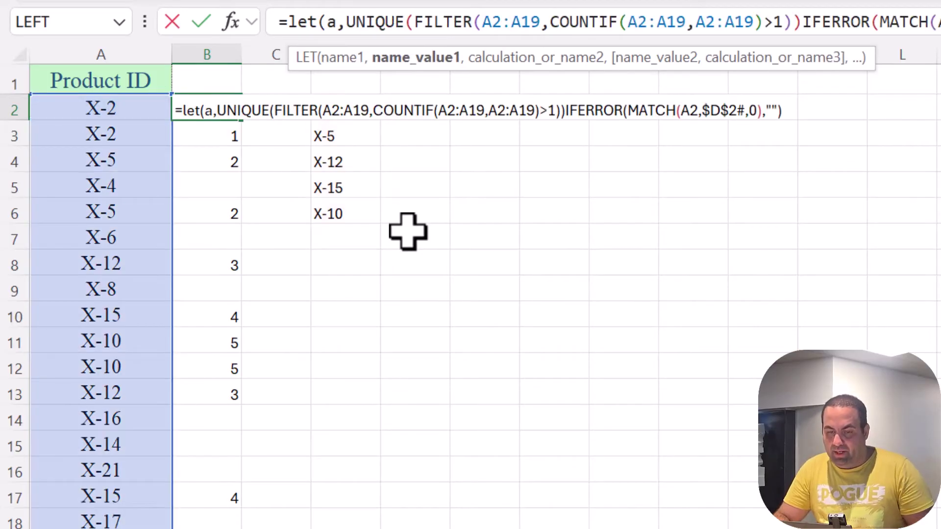
{"action": "type", "text": ","}
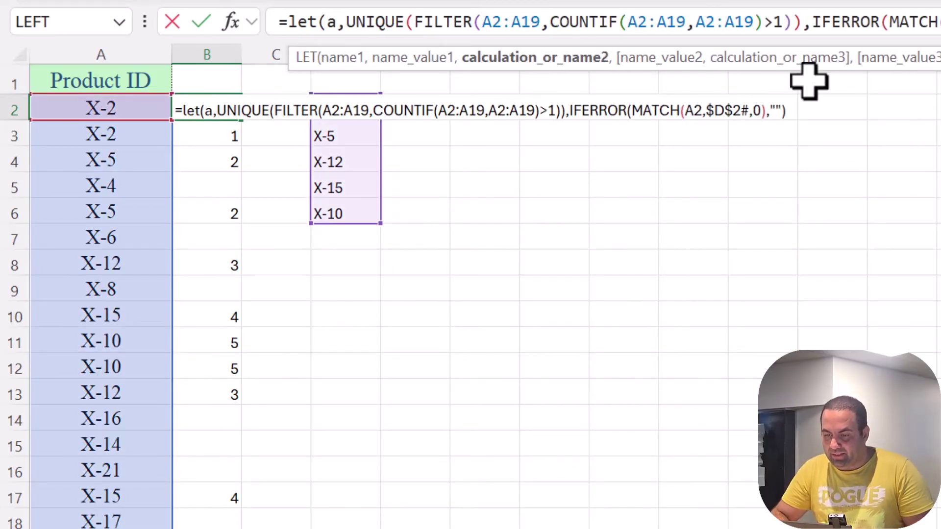
{"action": "left_click", "coordinate": [814, 19]}
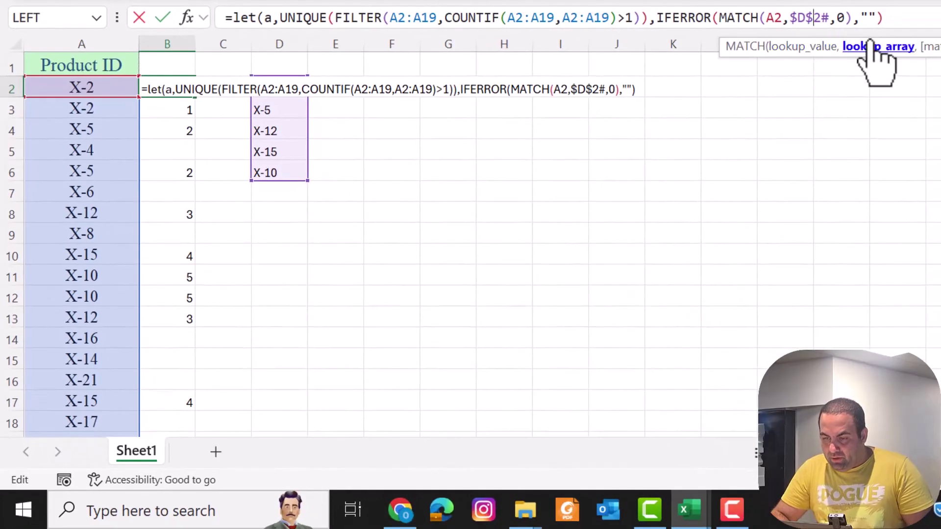
{"action": "left_click", "coordinate": [870, 47]}
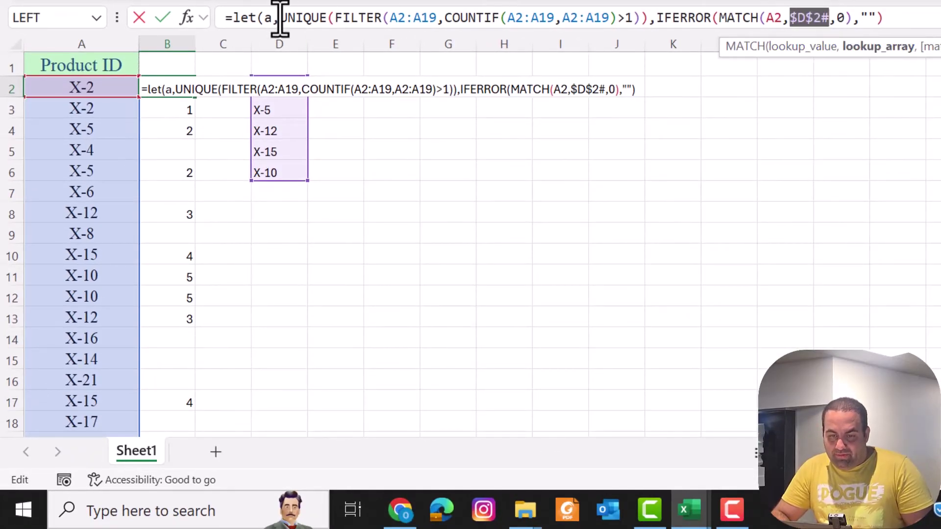
{"action": "type", "text": "a"}
{"action": "left_click", "coordinate": [901, 18]}
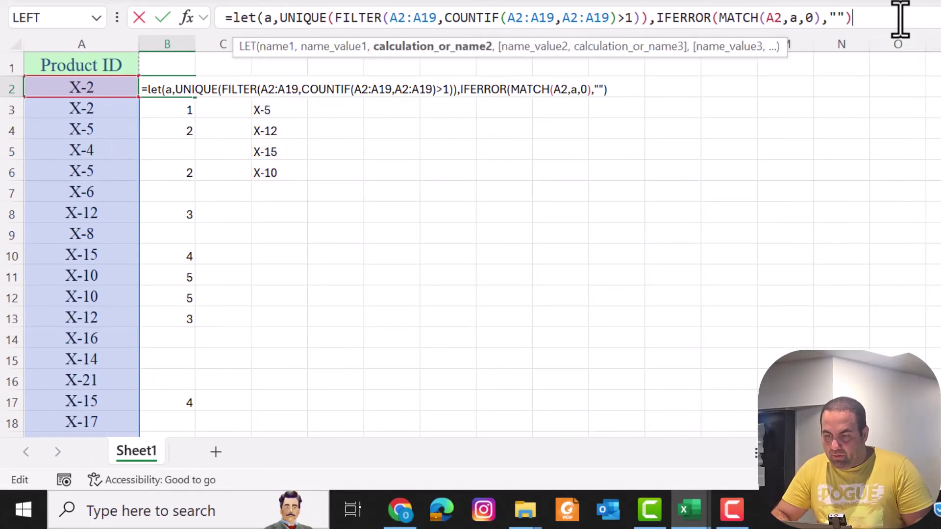
{"action": "type", "text": ")"}
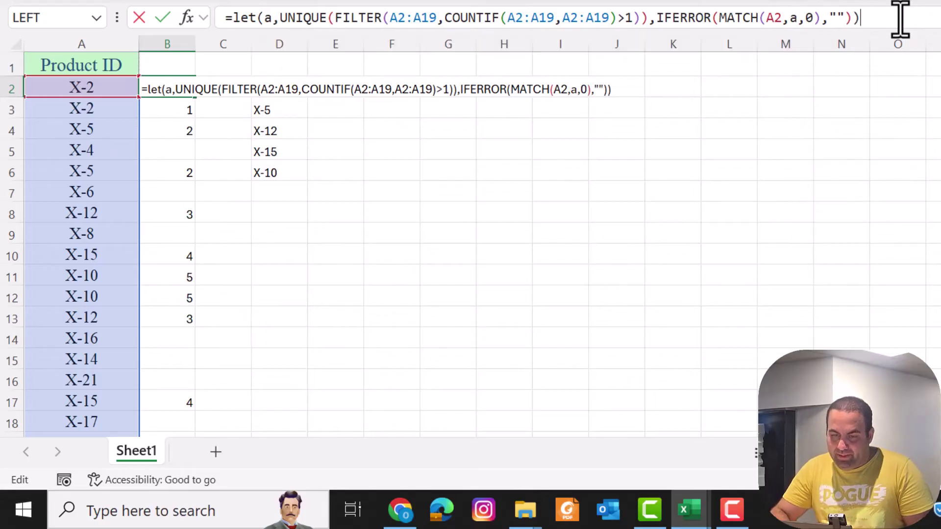
Step: Make the FILTER and COUNTIF A2:A19 ranges absolute and enter the LET formula
{"action": "left_click", "coordinate": [413, 19]}
{"action": "left_click", "coordinate": [394, 47]}
{"action": "key", "text": "F4"}
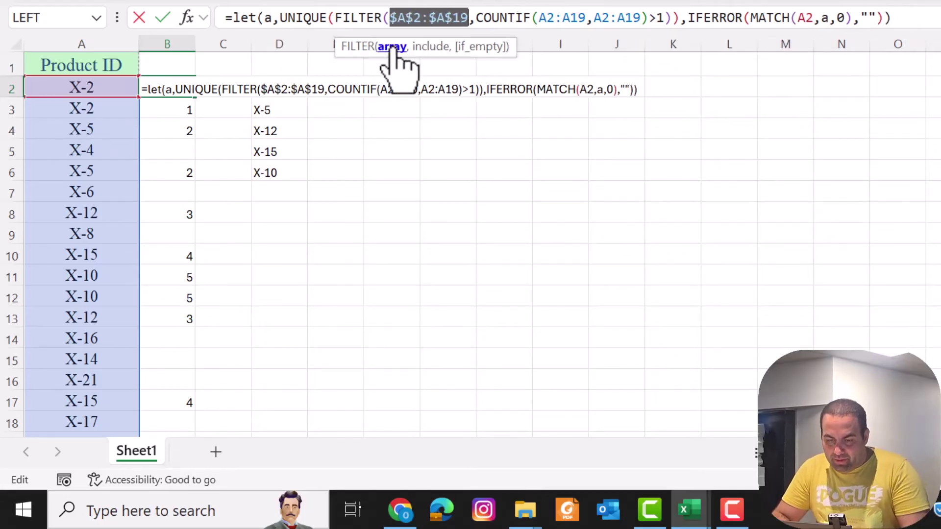
{"action": "left_click", "coordinate": [562, 20]}
{"action": "left_click", "coordinate": [549, 46]}
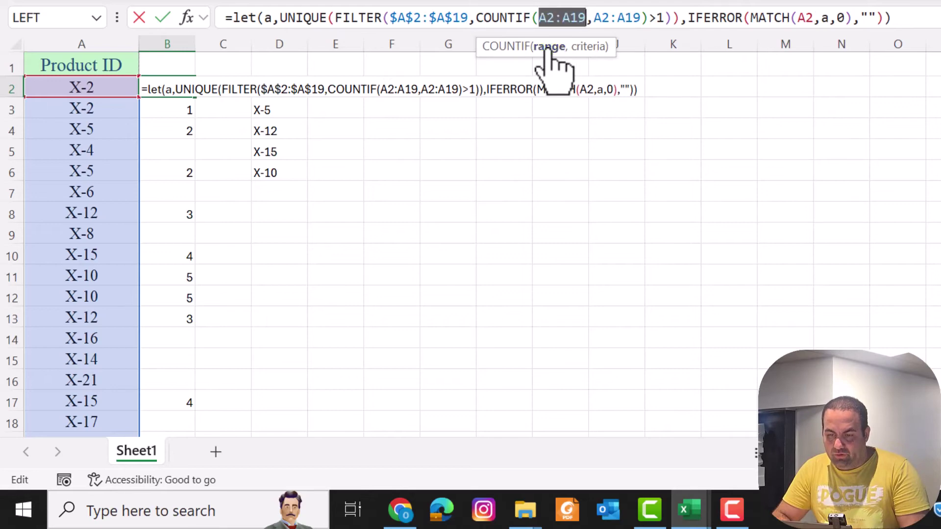
{"action": "key", "text": "F4"}
{"action": "left_click", "coordinate": [642, 19]}
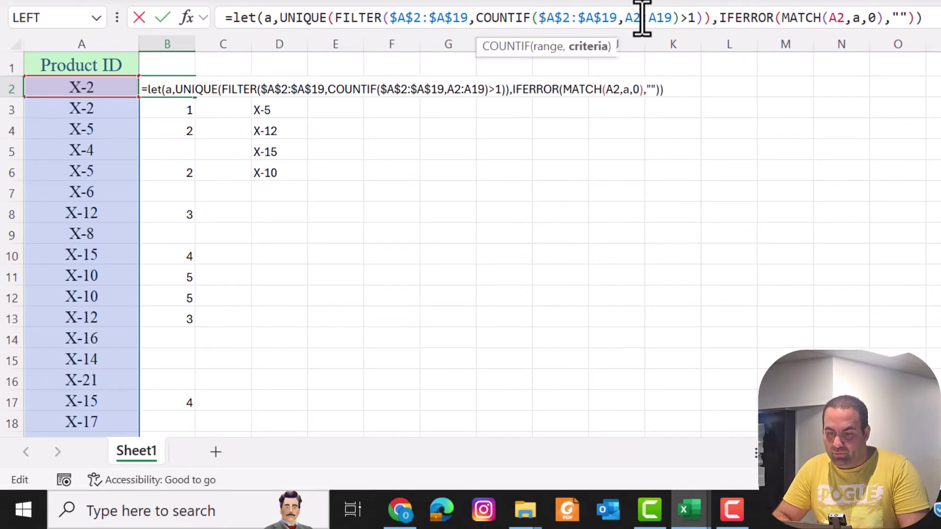
{"action": "left_click", "coordinate": [599, 47]}
{"action": "key", "text": "F4"}
{"action": "key", "text": "Return"}
Step: Fill the LET formula down to B19, clear column D's helper list, and select B2:B19
{"action": "key", "text": "Up"}
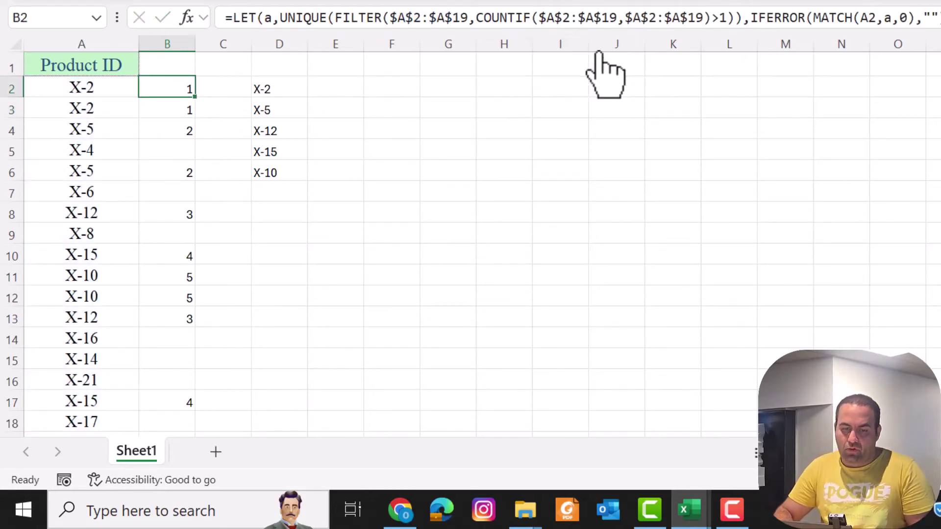
{"action": "double_click", "coordinate": [196, 99]}
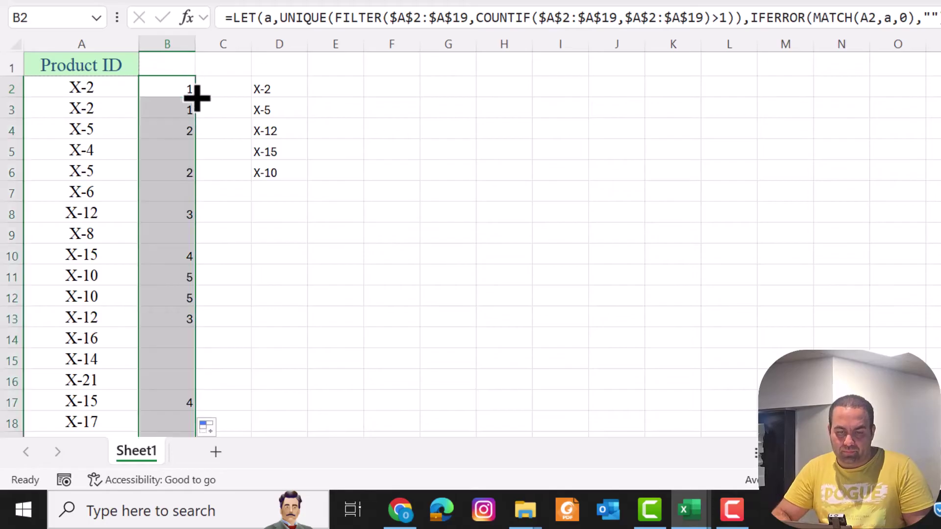
{"action": "left_click", "coordinate": [273, 42]}
{"action": "key", "text": "Delete"}
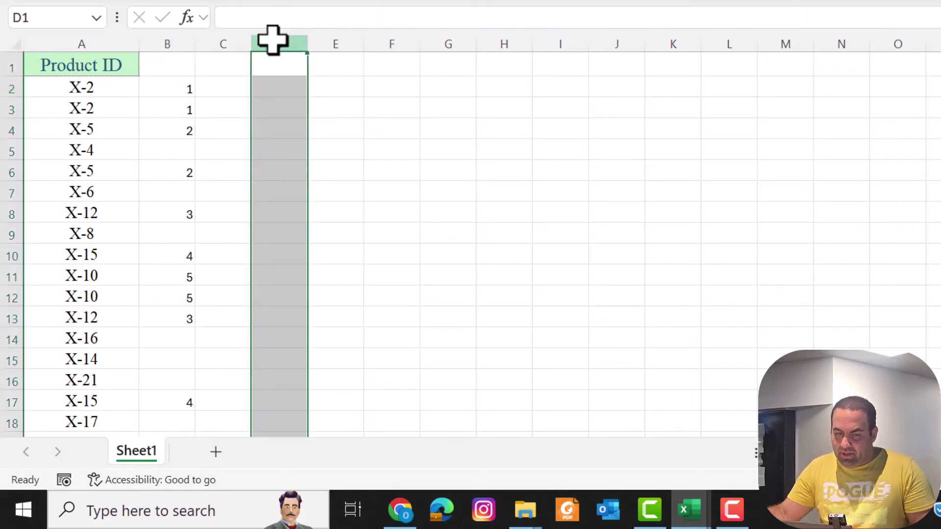
{"action": "key", "text": "Left"}
{"action": "key", "text": "Down"}
{"action": "key", "text": "Left"}
{"action": "key", "text": "ctrl+shift+Down"}
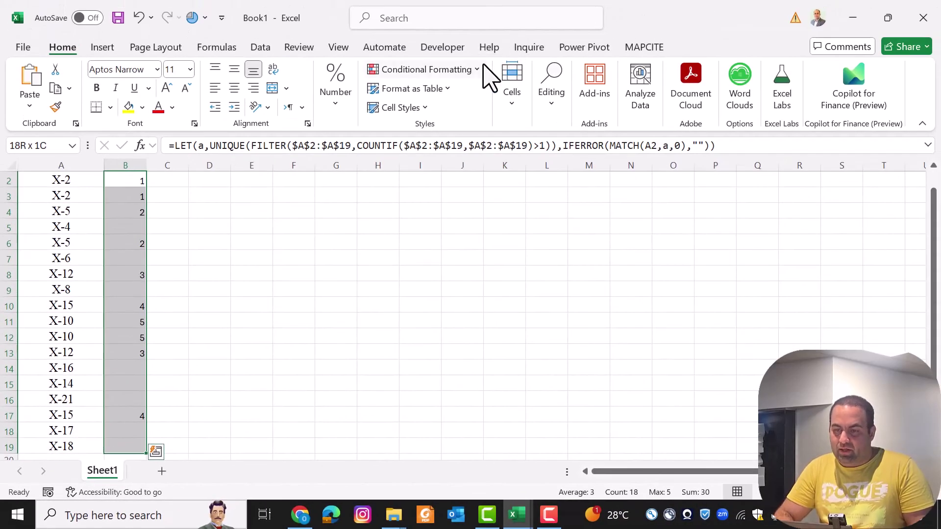
Step: Apply a 3-Color Scale rule to B2:B19 with light blue minimum and red midpoint
{"action": "left_click", "coordinate": [477, 70]}
{"action": "mouse_move", "coordinate": [457, 192]}
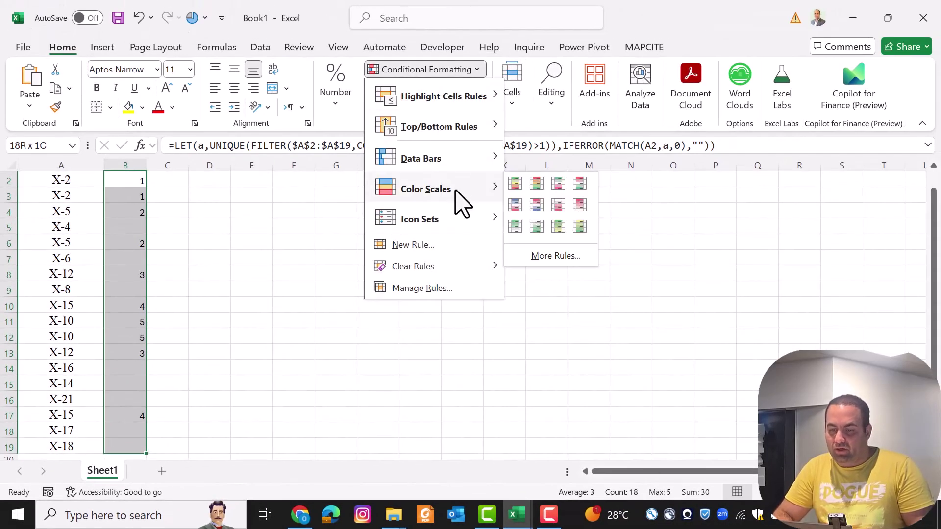
{"action": "left_click", "coordinate": [567, 254]}
{"action": "left_click", "coordinate": [500, 254]}
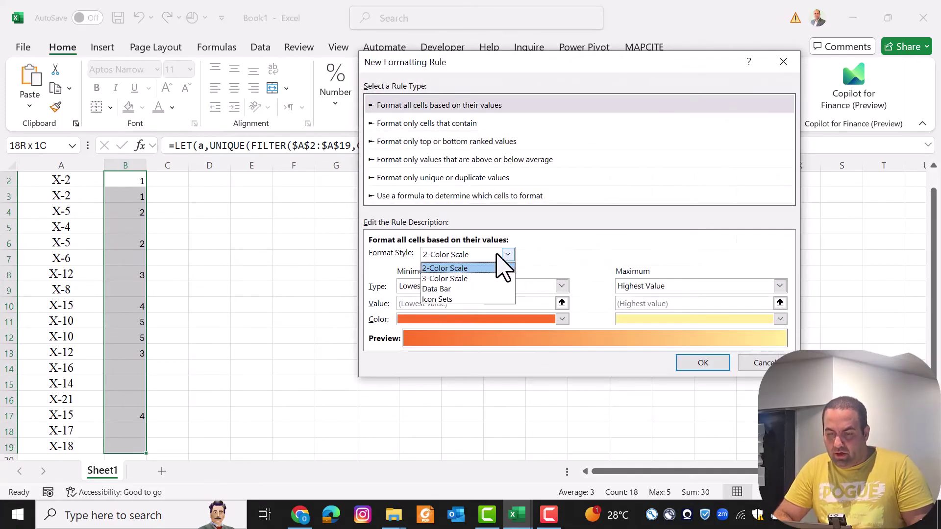
{"action": "left_click", "coordinate": [466, 276]}
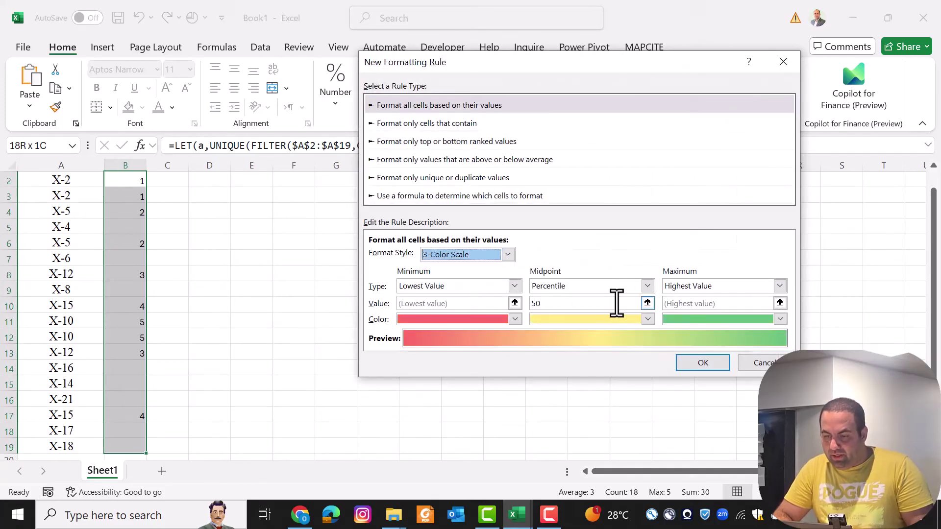
{"action": "left_click", "coordinate": [514, 319]}
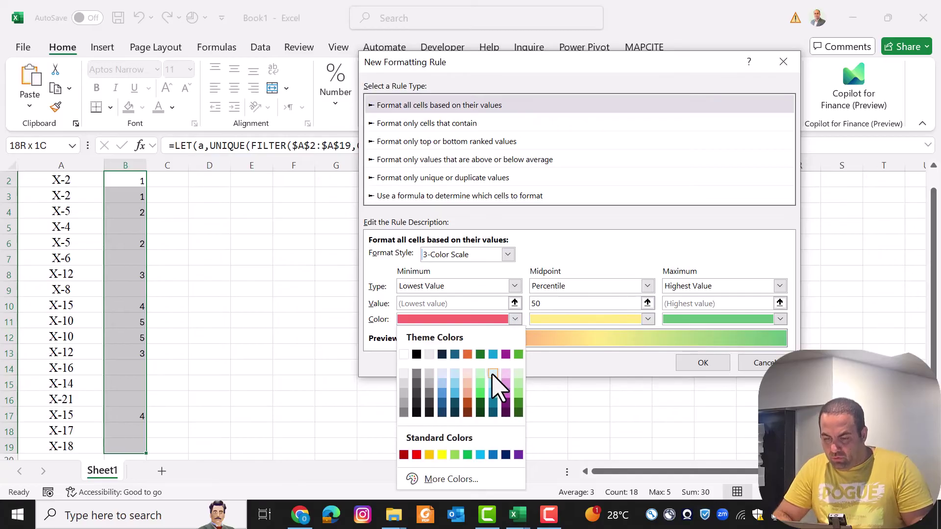
{"action": "left_click", "coordinate": [493, 375]}
{"action": "left_click", "coordinate": [649, 319]}
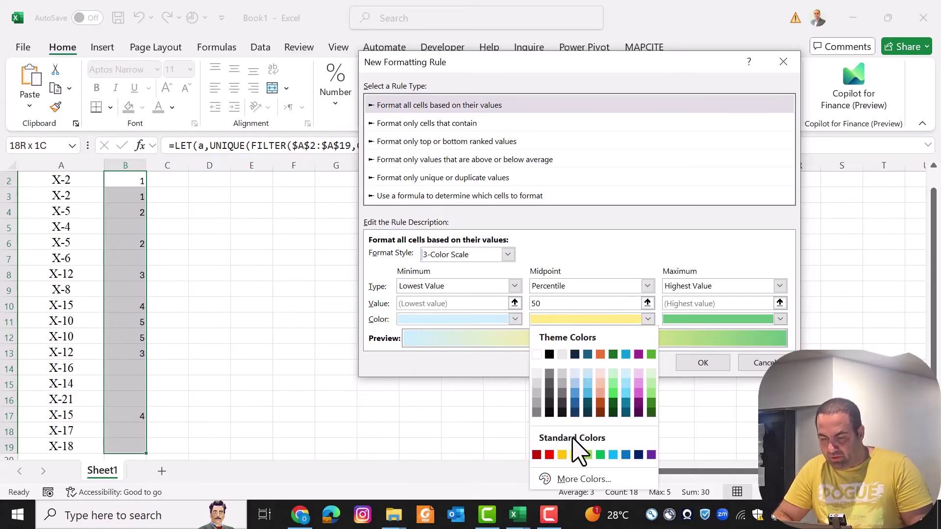
{"action": "left_click", "coordinate": [550, 456]}
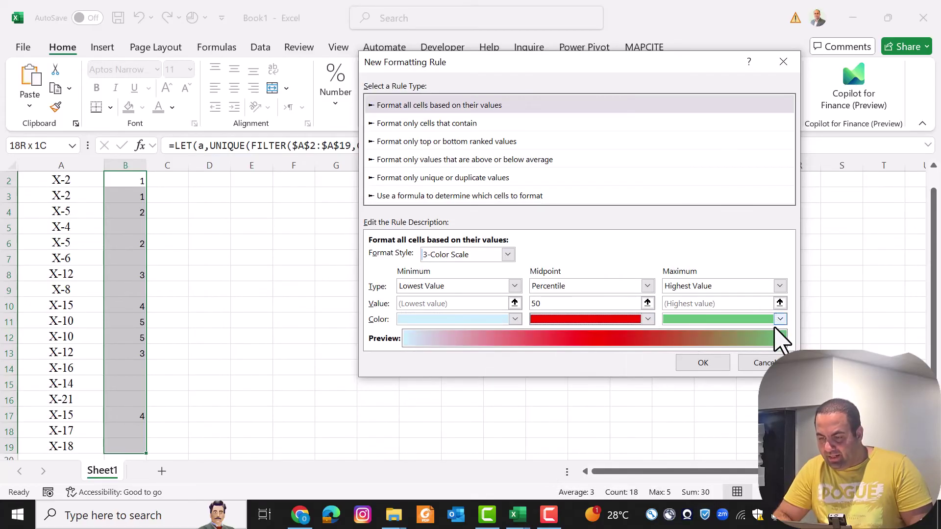
{"action": "left_click", "coordinate": [710, 367]}
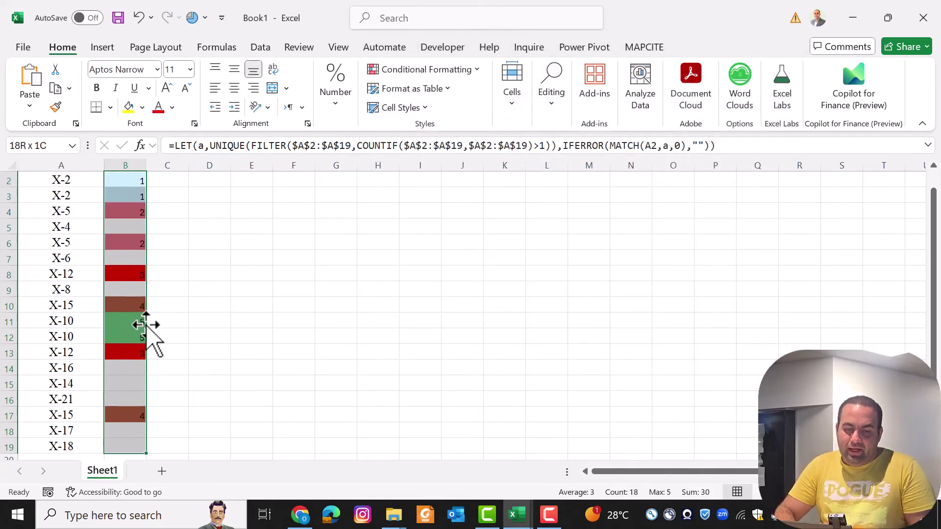
{"action": "scroll", "coordinate": [147, 325], "scroll_direction": "up", "scroll_amount": 1}
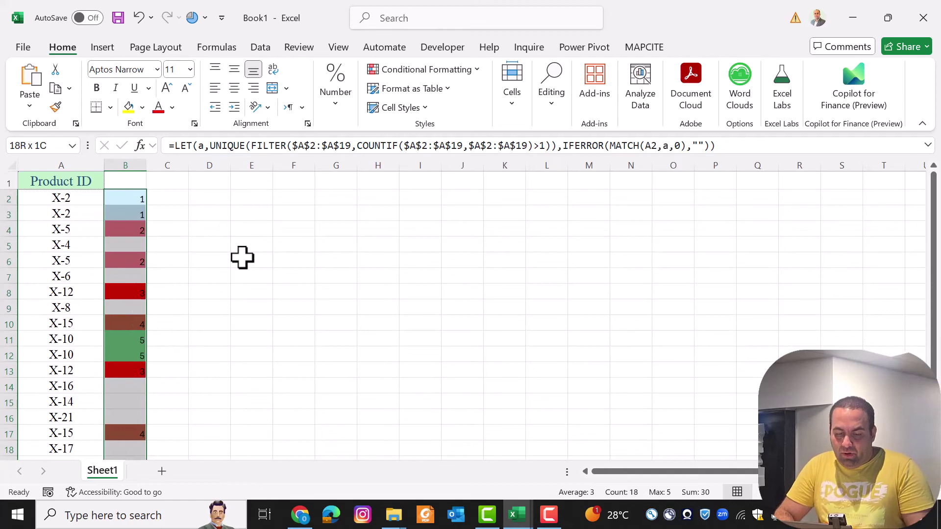
Step: Replace the General format with a custom ;;; number format to hide column B's numbers
{"action": "key", "text": "ctrl+1"}
{"action": "left_click", "coordinate": [418, 185]}
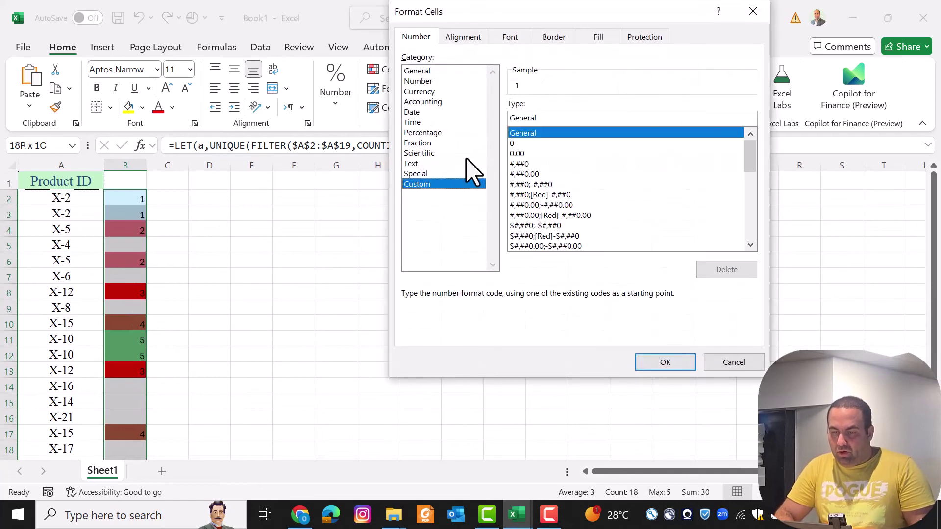
{"action": "left_click_drag", "start_coordinate": [548, 122], "coordinate": [503, 117]}
{"action": "type", "text": ";;;"}
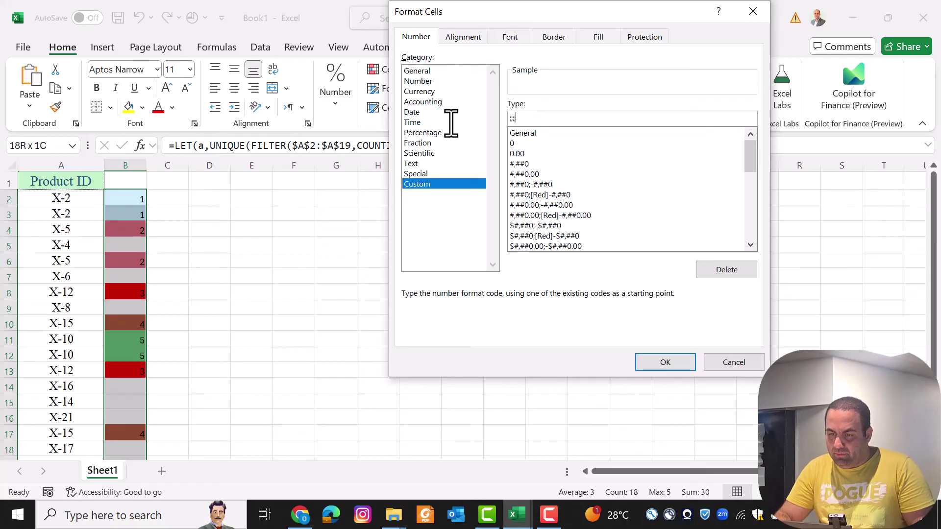
{"action": "key", "text": "Return"}
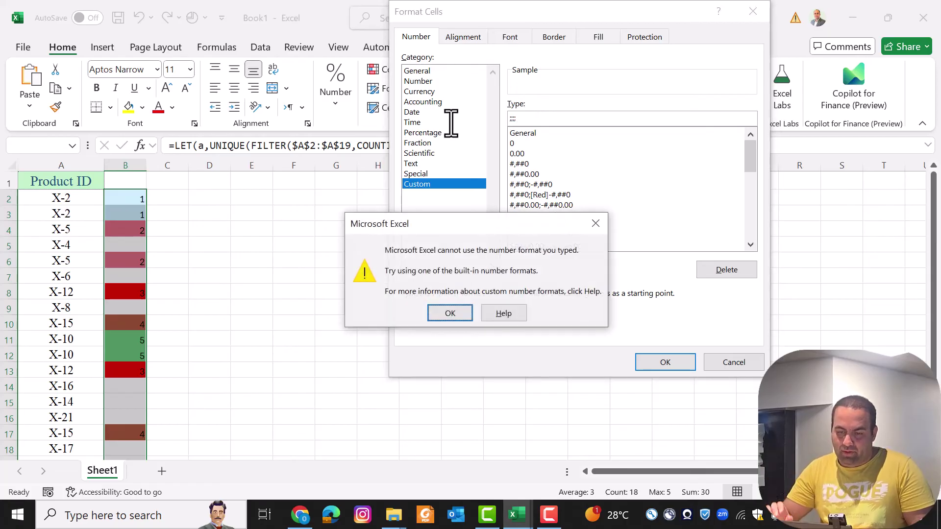
{"action": "key", "text": "Return"}
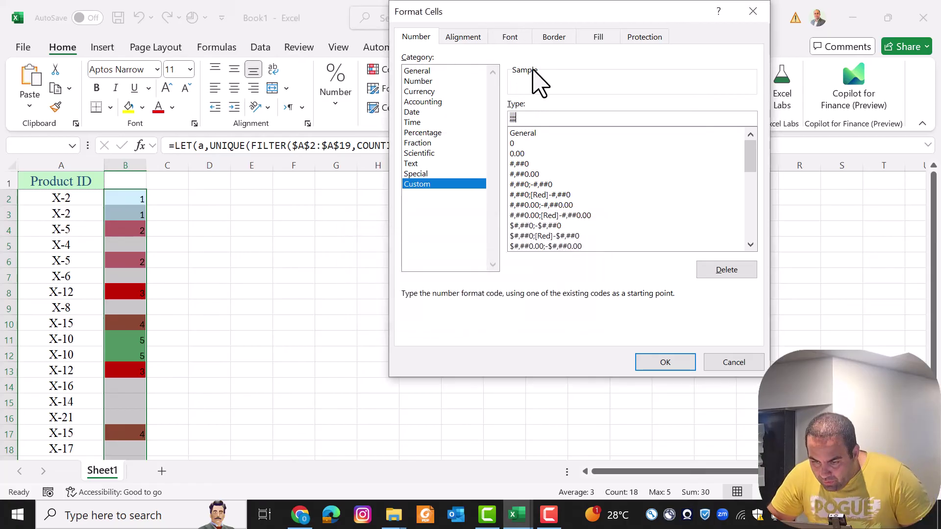
{"action": "left_click", "coordinate": [527, 119]}
Step: Finish applying the hidden-number format to column B and change A4's Product ID to X-2
{"action": "key", "text": "Return"}
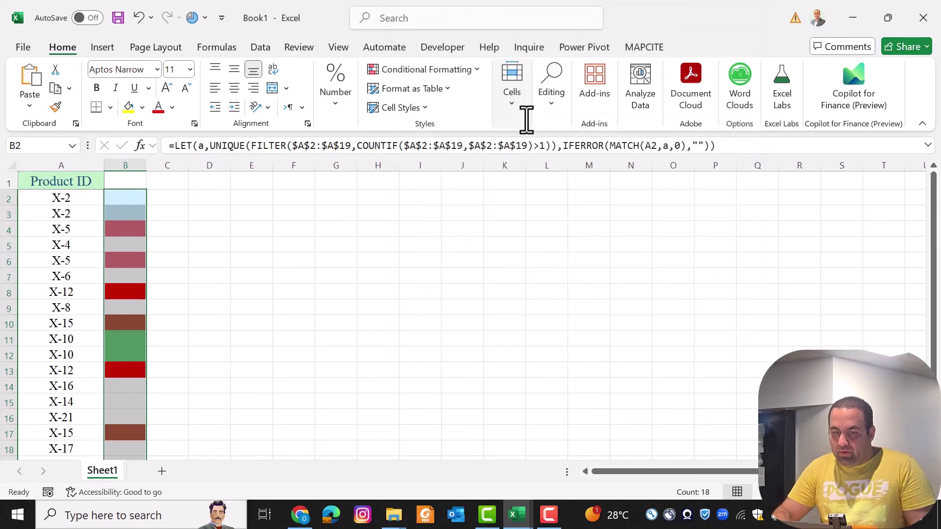
{"action": "key", "text": "ctrl+Home"}
{"action": "key", "text": "Down"}
{"action": "key", "text": "Down"}
{"action": "key", "text": "Up"}
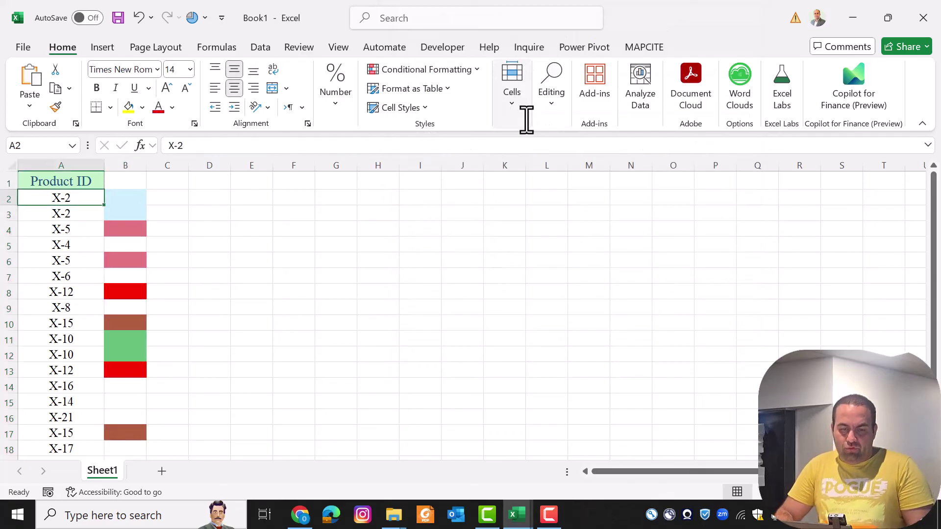
{"action": "key", "text": "Down"}
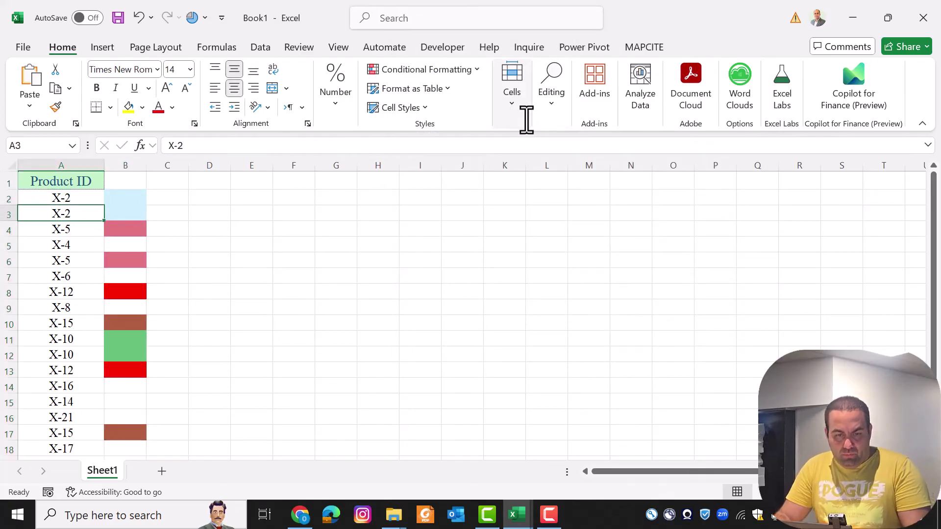
{"action": "key", "text": "Down"}
{"action": "key", "text": "F2"}
{"action": "key", "text": "BackSpace"}
{"action": "type", "text": "2"}
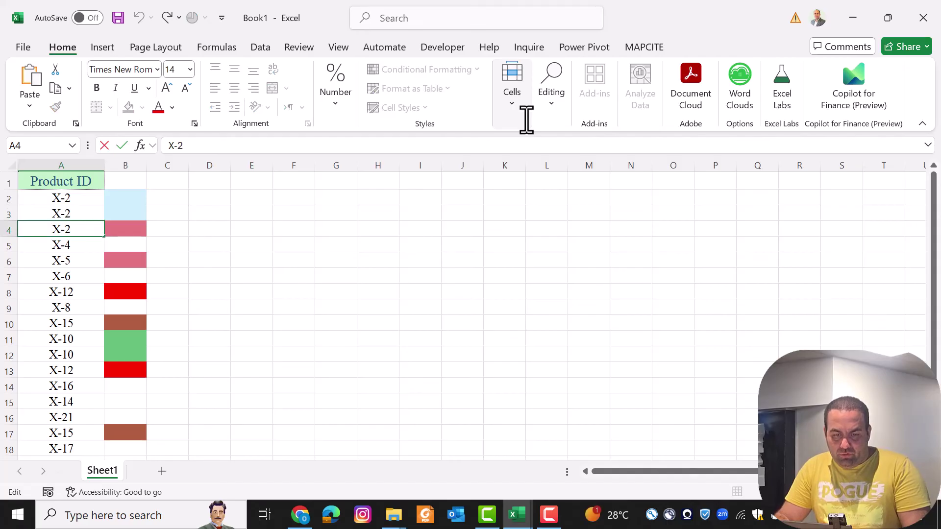
{"action": "key", "text": "Return"}
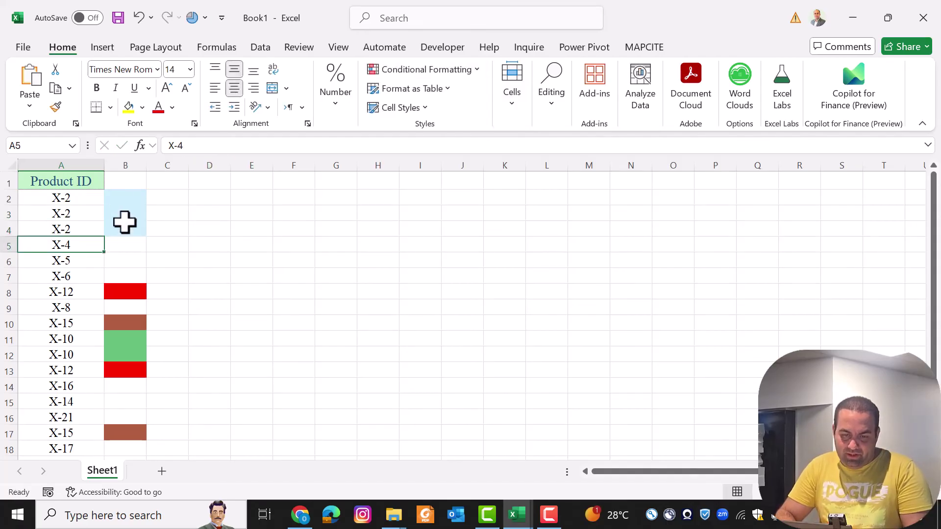
Step: Review the shaded X-12 and X-10 duplicate pairs, then change A15 to X-16
{"action": "left_click", "coordinate": [69, 294]}
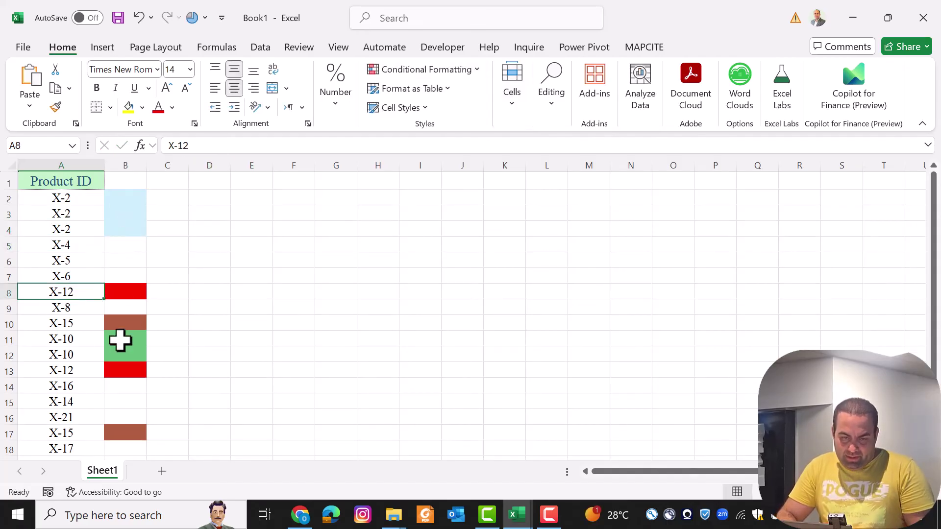
{"action": "left_click", "coordinate": [67, 373]}
{"action": "left_click_drag", "start_coordinate": [120, 340], "coordinate": [54, 361]}
{"action": "left_click", "coordinate": [63, 401]}
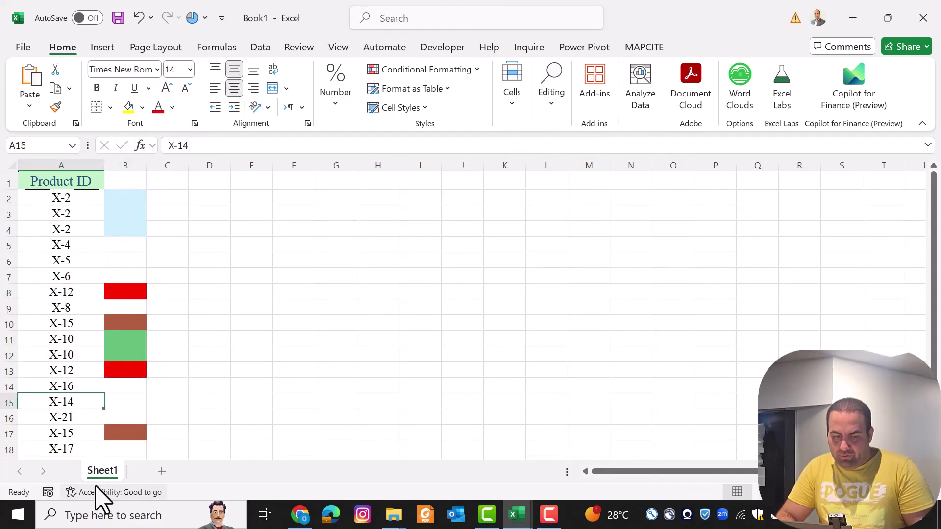
{"action": "key", "text": "F2"}
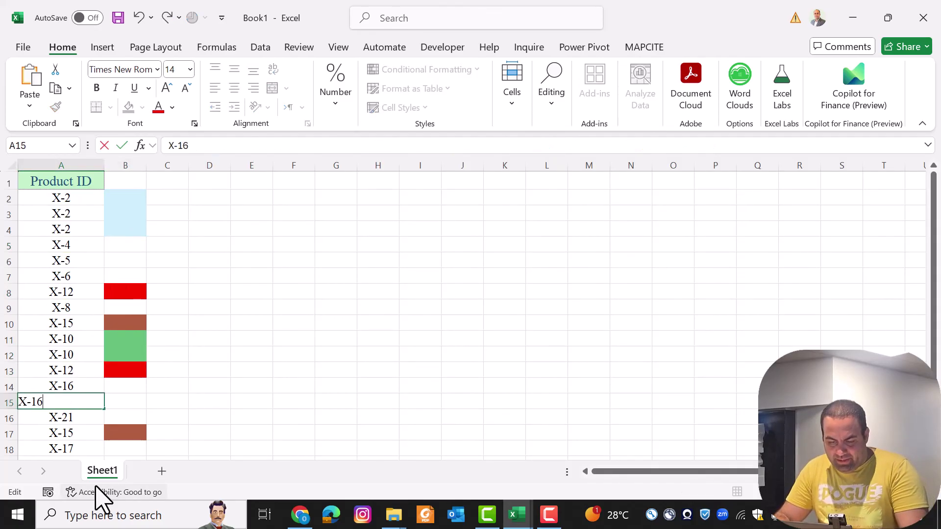
{"action": "key", "text": "Return"}
{"action": "key", "text": "Return"}
{"action": "key", "text": "Return"}
Step: Edit A18's Product ID to X-13, which stays unshaded in column B
{"action": "key", "text": "F2"}
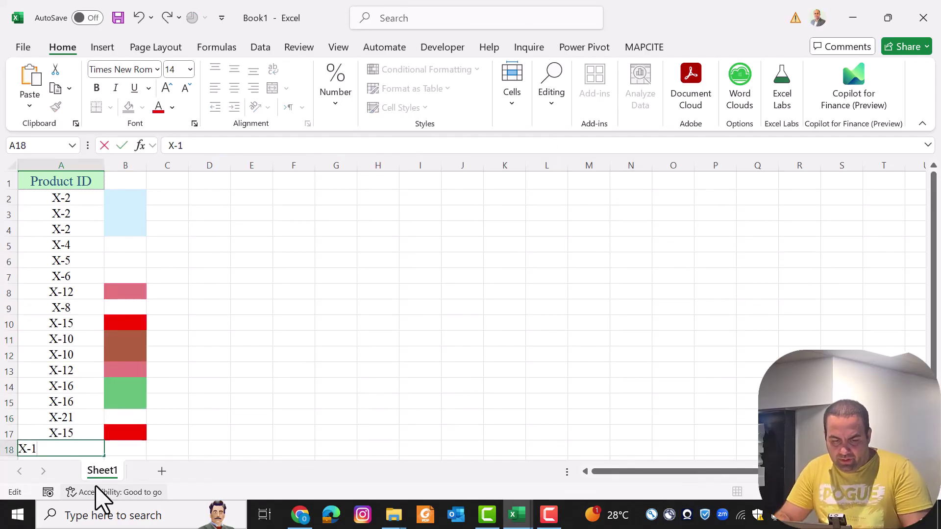
{"action": "type", "text": "2"}
{"action": "key", "text": "Return"}
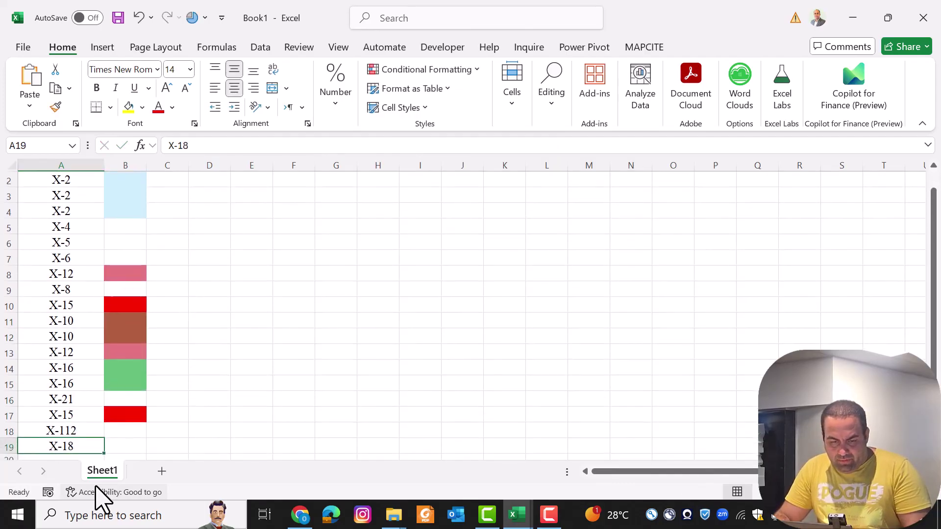
{"action": "key", "text": "Up"}
{"action": "key", "text": "F2"}
{"action": "key", "text": "BackSpace"}
{"action": "key", "text": "BackSpace"}
{"action": "type", "text": "2"}
{"action": "key", "text": "Return"}
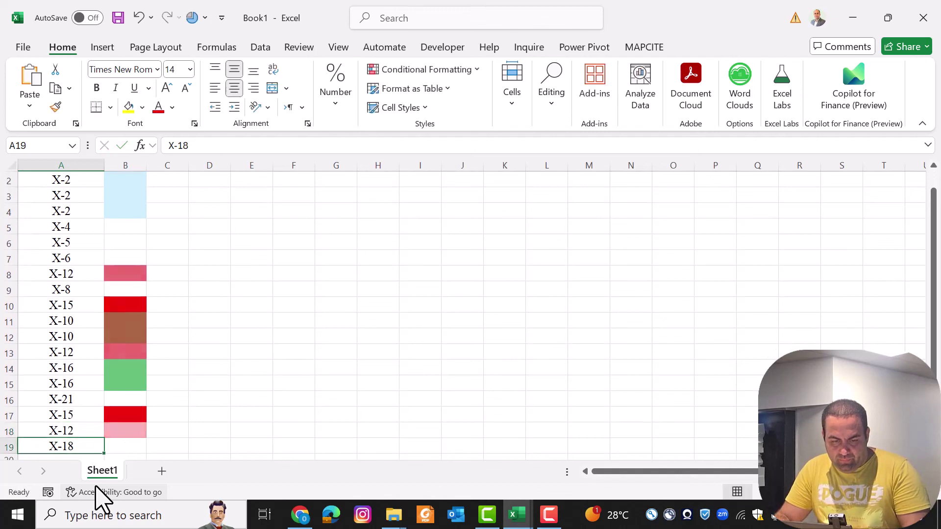
{"action": "key", "text": "Up"}
{"action": "key", "text": "F2"}
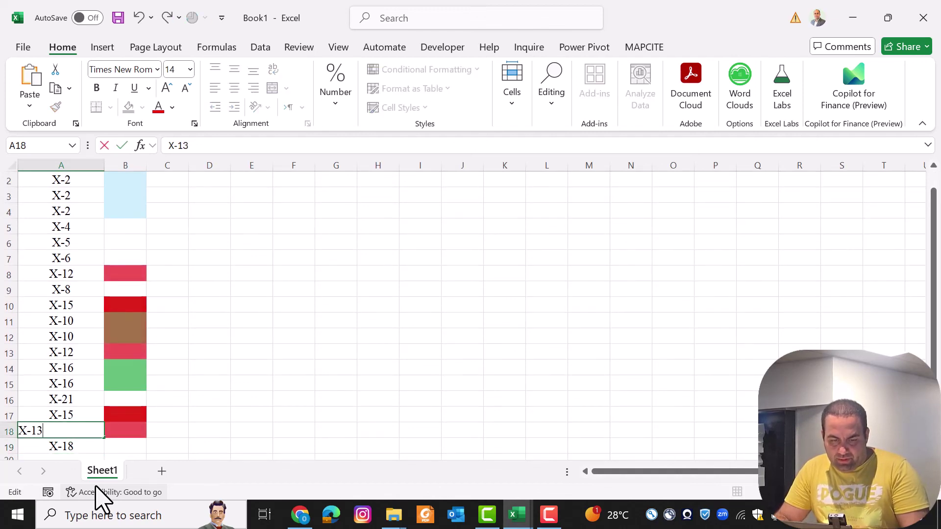
{"action": "type", "text": "3"}
{"action": "key", "text": "Return"}
{"action": "key", "text": "Up"}
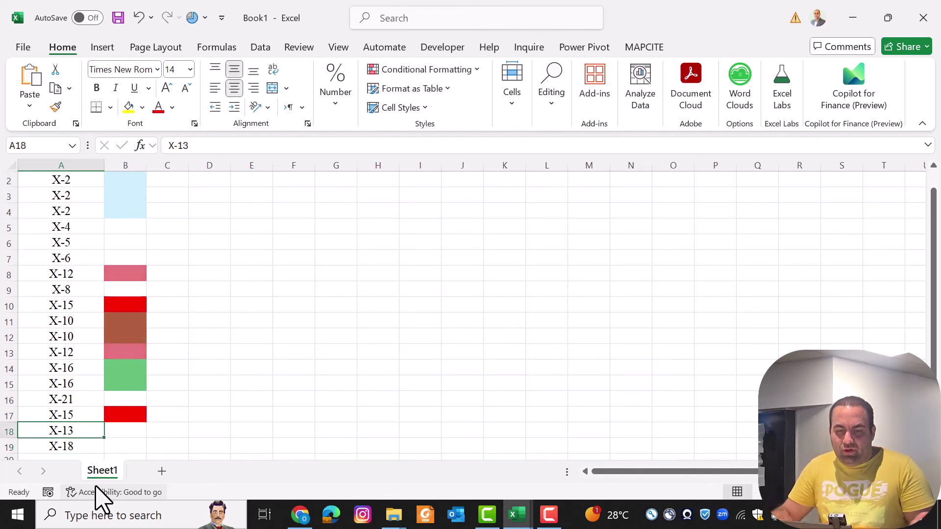